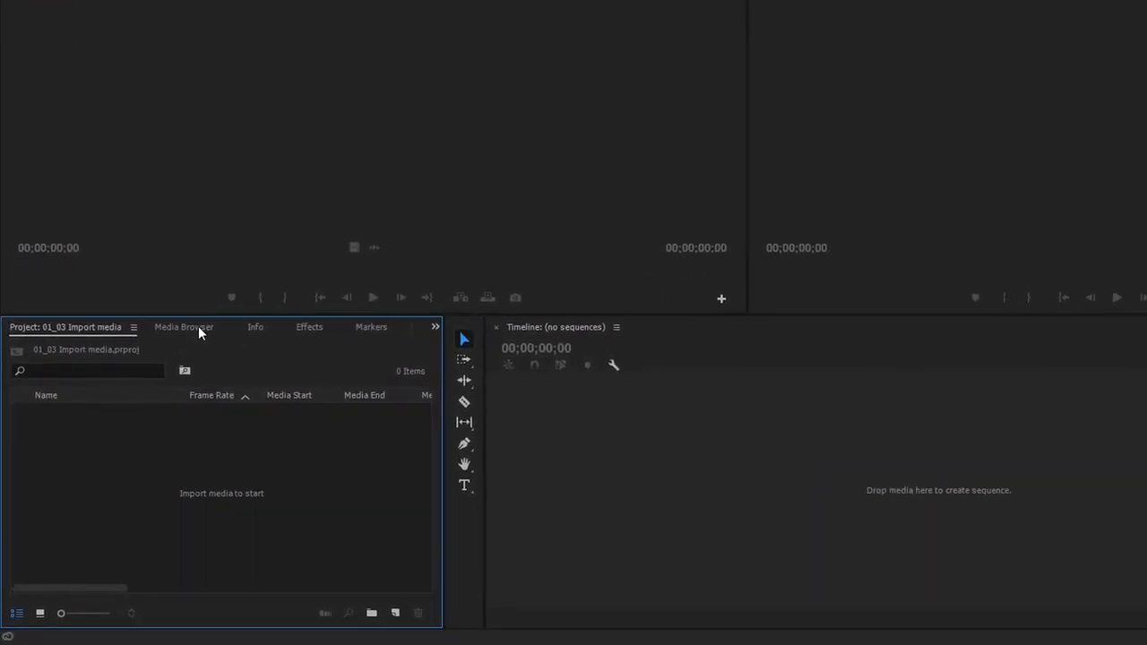
Step: Browse the local C: drive to the Media Files folder inside MEDIA in the Media Browser
left_click(198, 326)
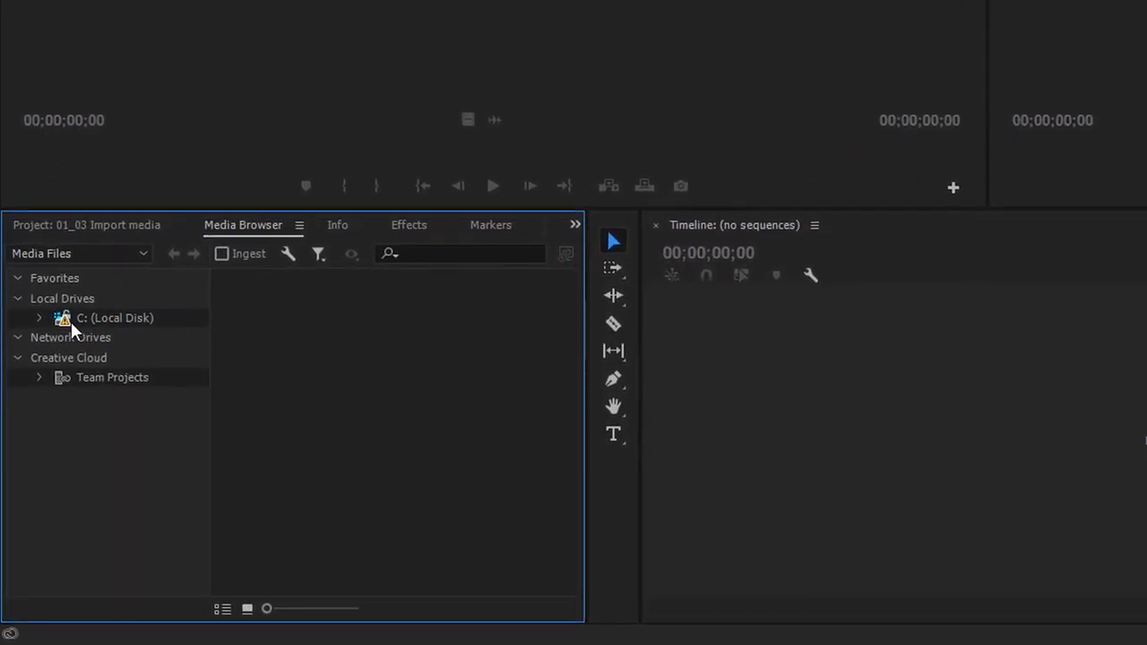
left_click(37, 319)
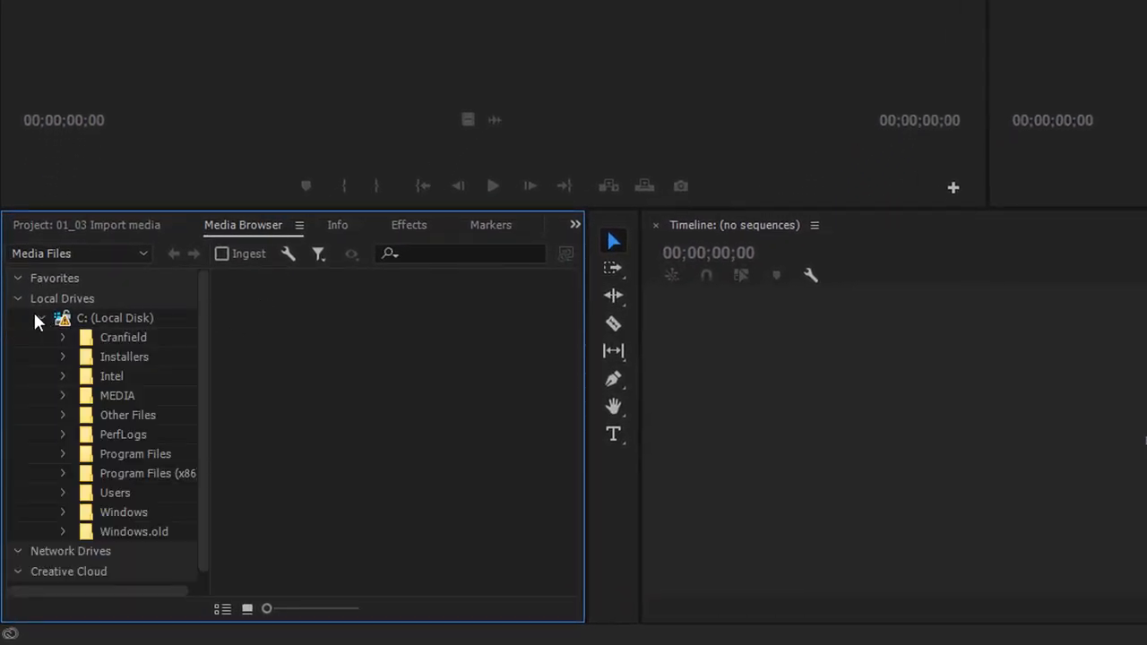
left_click(85, 396)
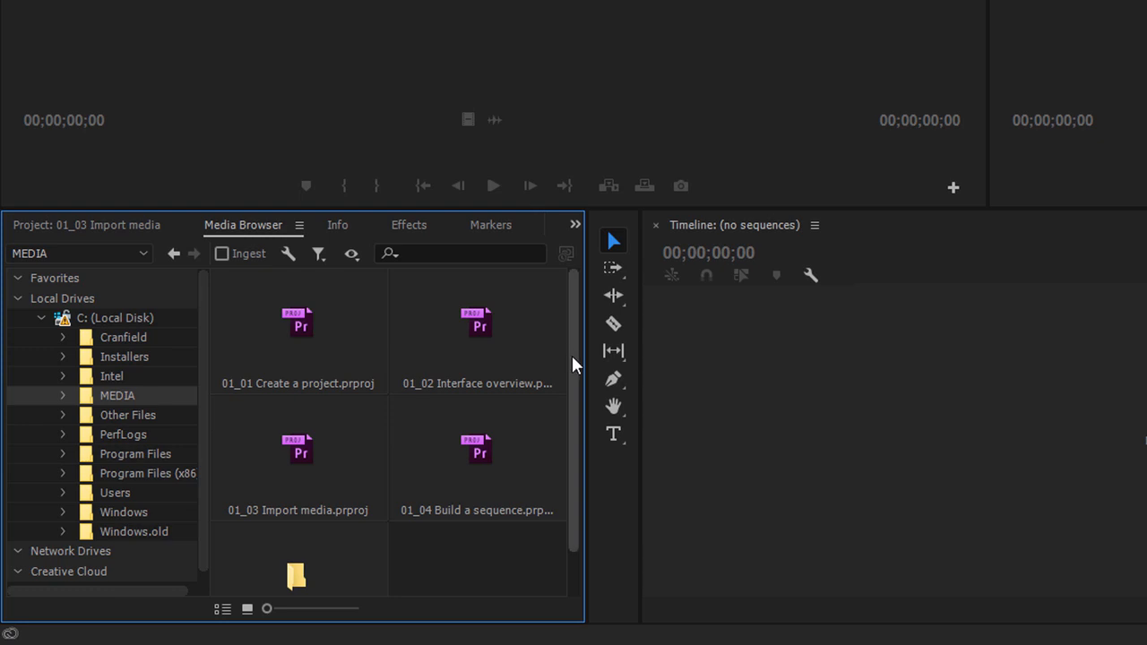
scroll(572, 355, "down", 1)
left_click(310, 530)
double_click(310, 529)
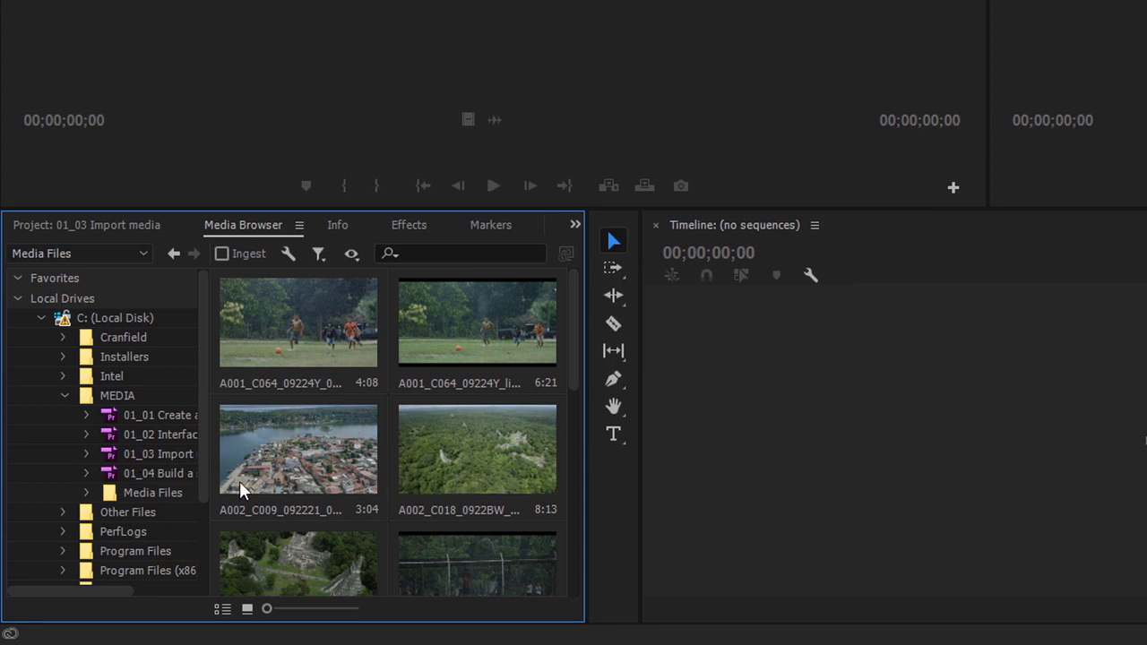
left_click(102, 496)
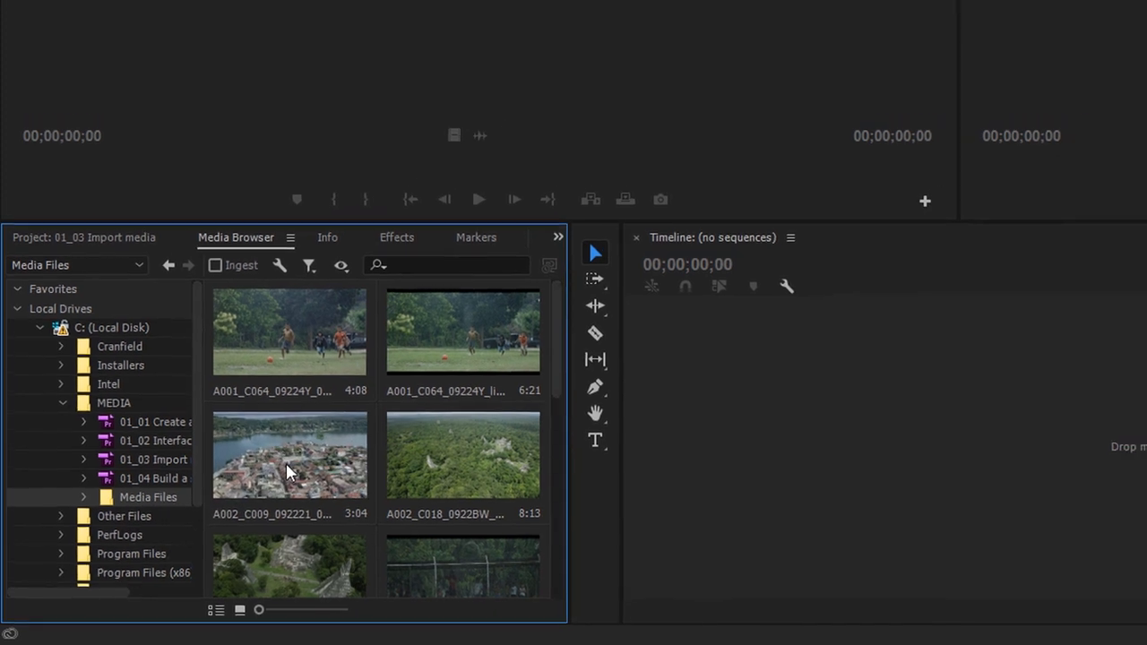
Step: Preview the A002_C009 lake town clip in the Source Monitor by playing it and scrubbing through its frames
double_click(287, 464)
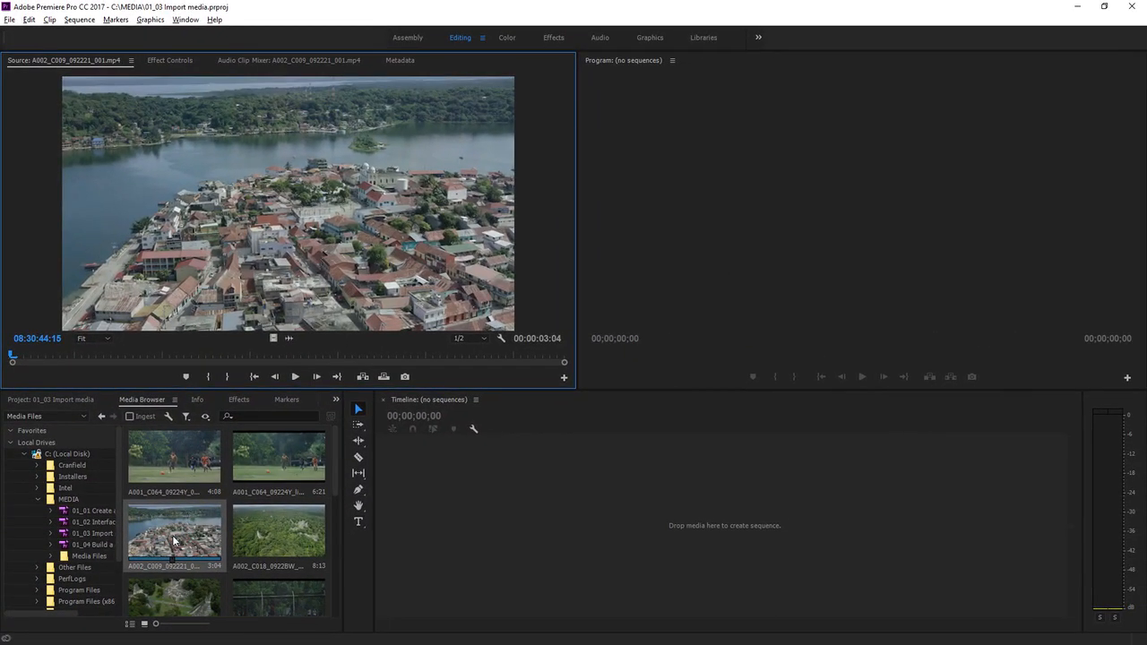
left_click(296, 378)
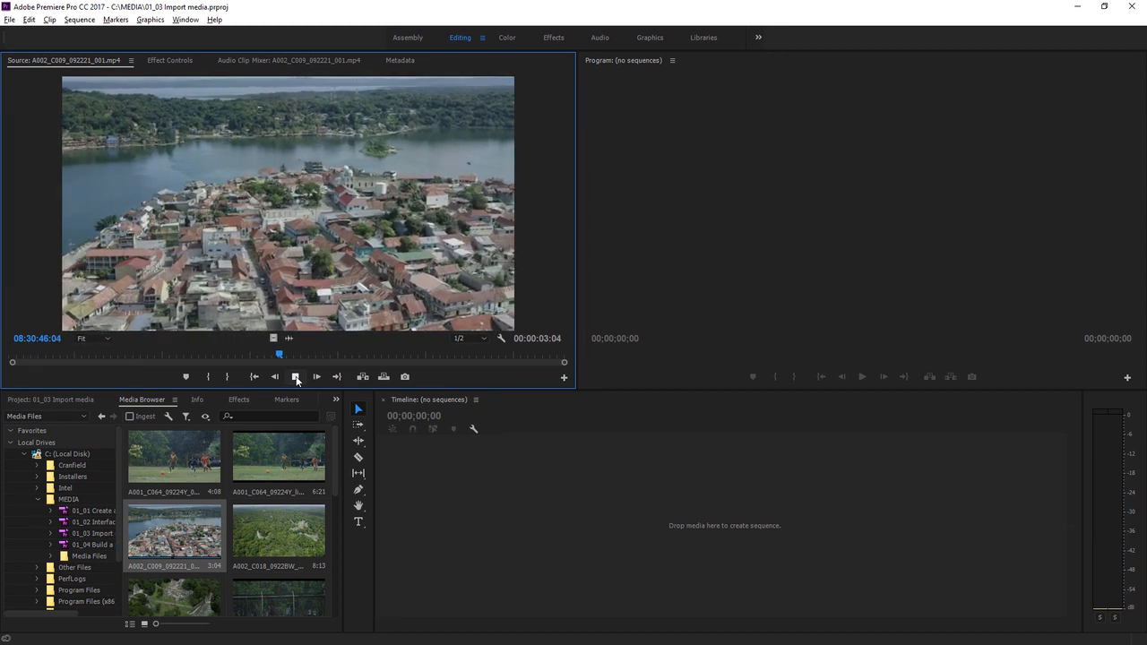
left_click(295, 377)
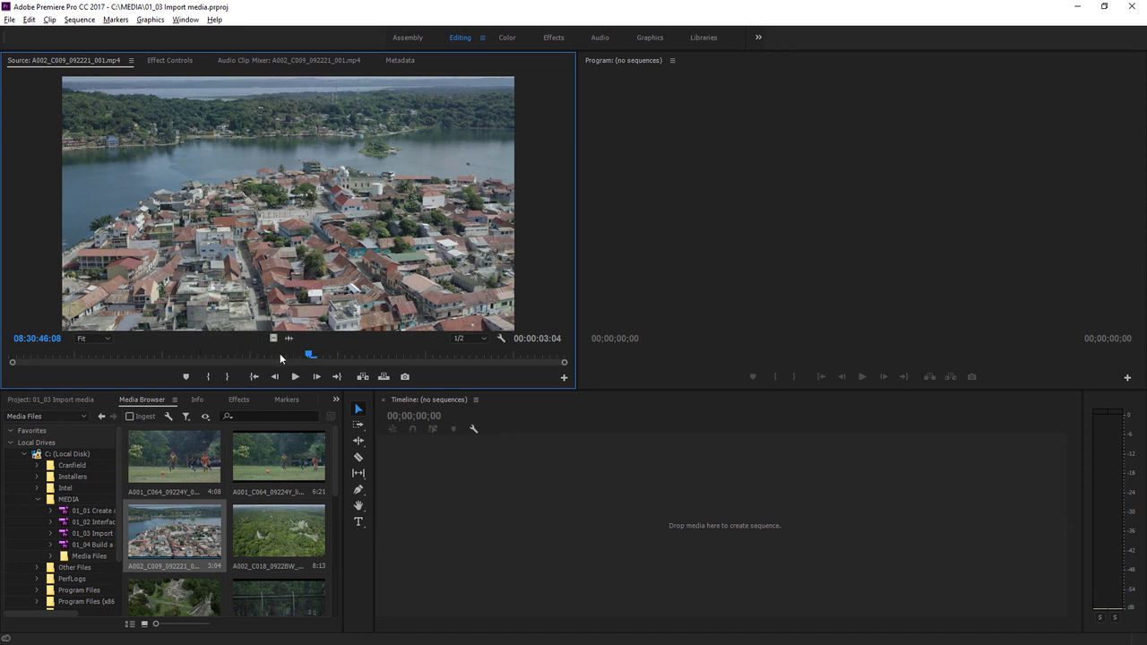
left_click_drag(280, 353, 255, 361)
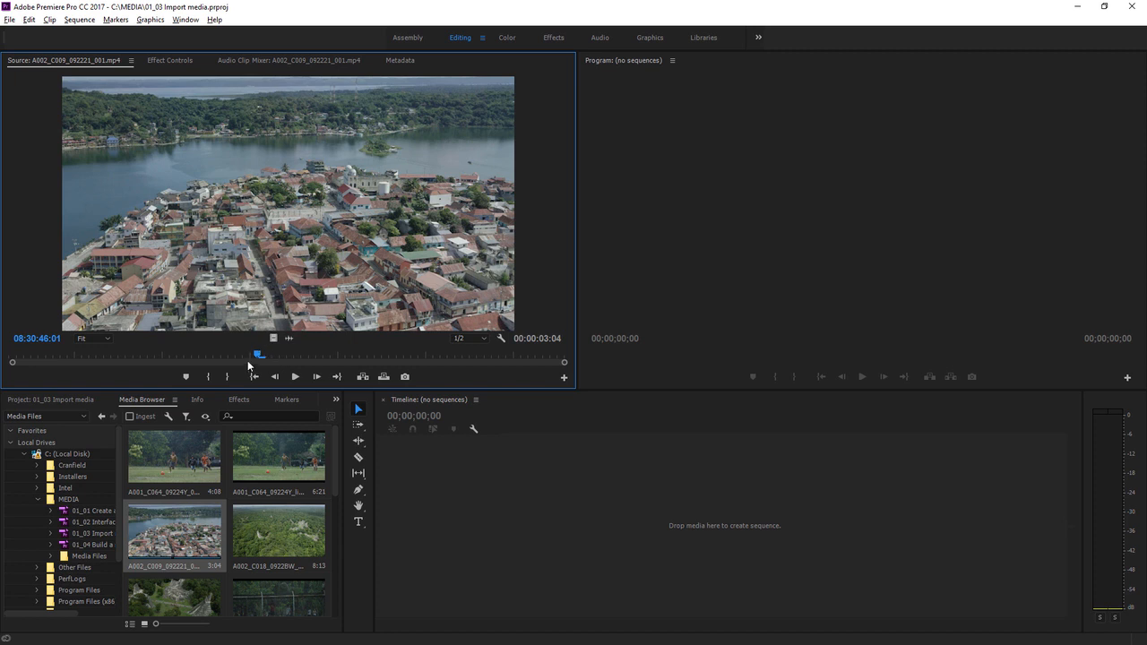
left_click(397, 355)
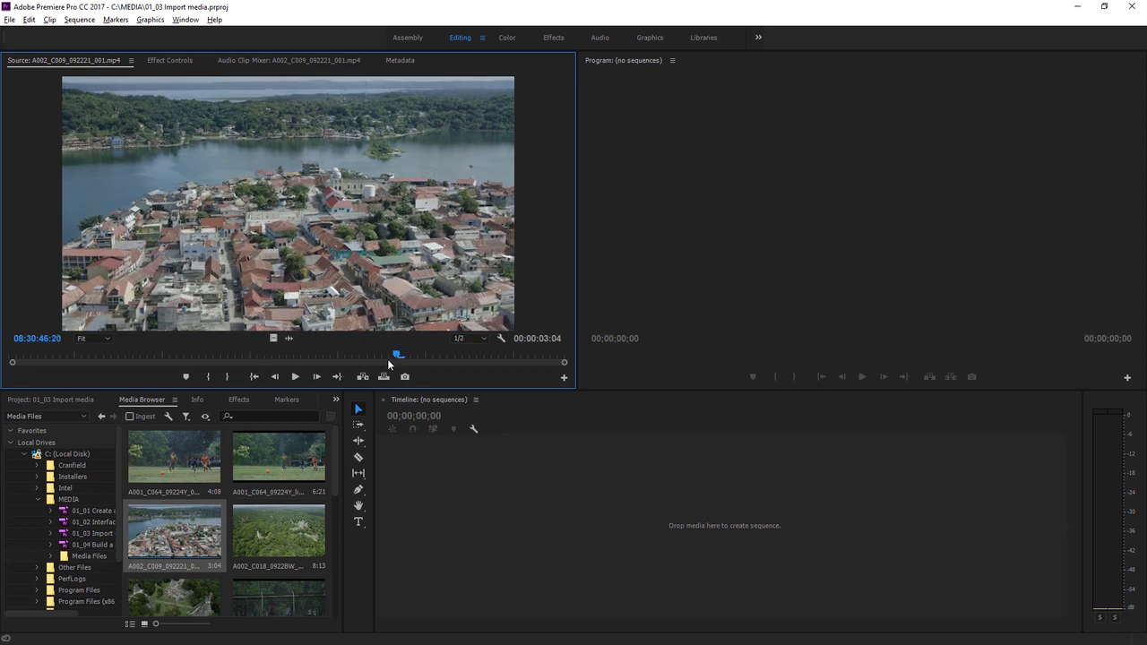
Step: Import all clips of the Media Files folder into the project and show the project items as thumbnails
left_click(193, 459)
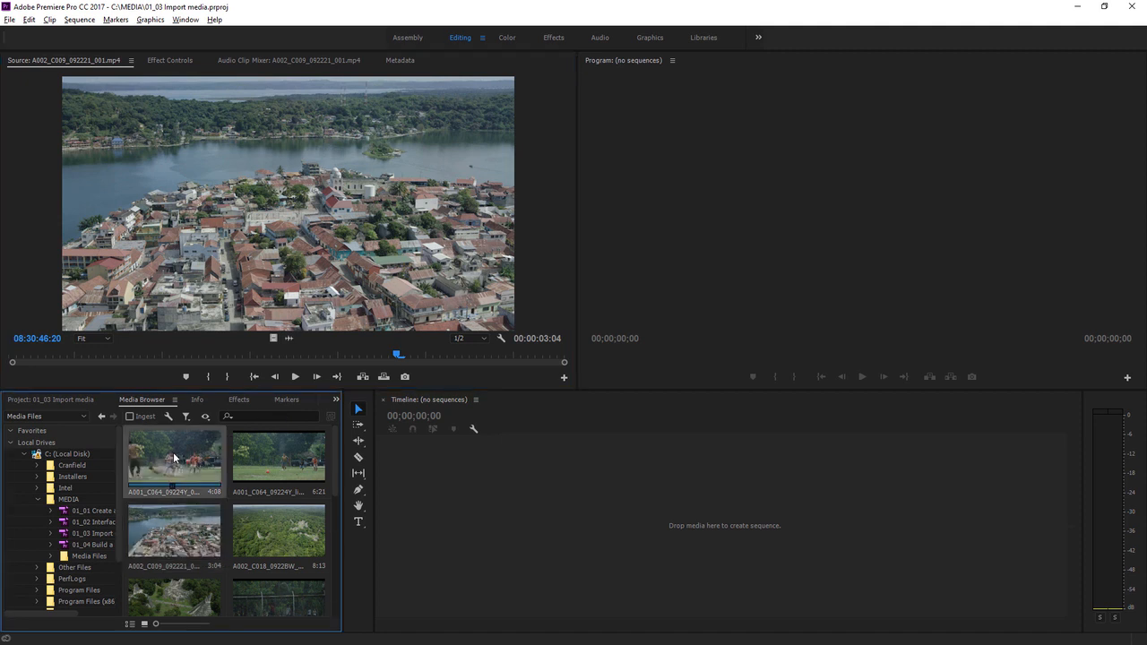
scroll(336, 461, "down", 1)
left_click_drag(337, 469, 336, 484)
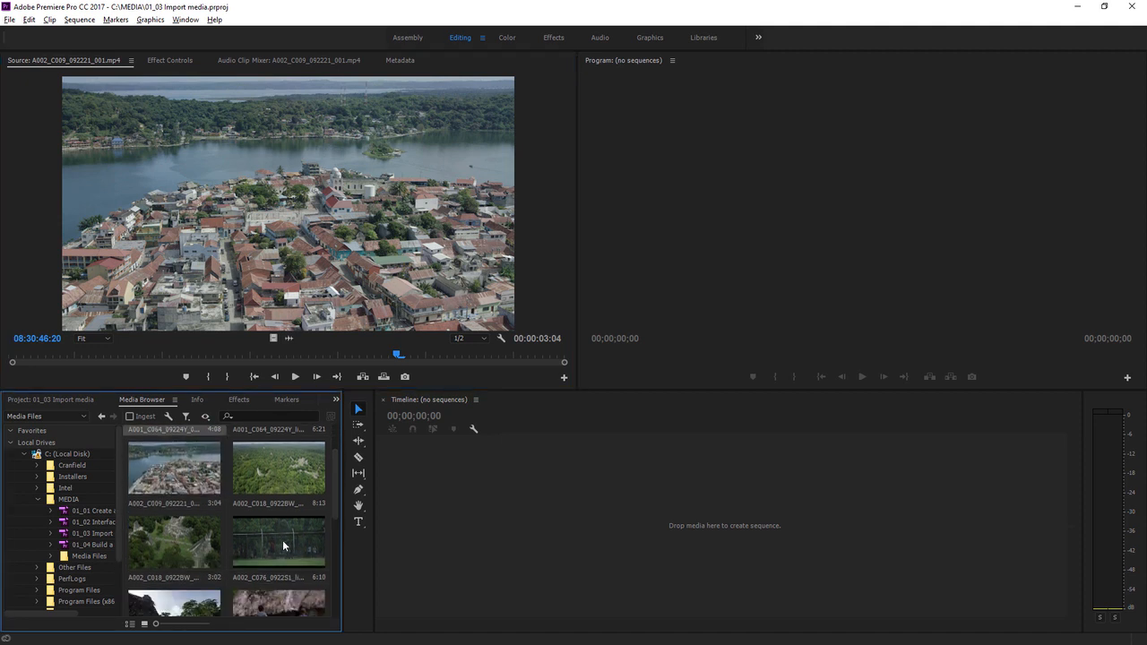
key("ctrl+a")
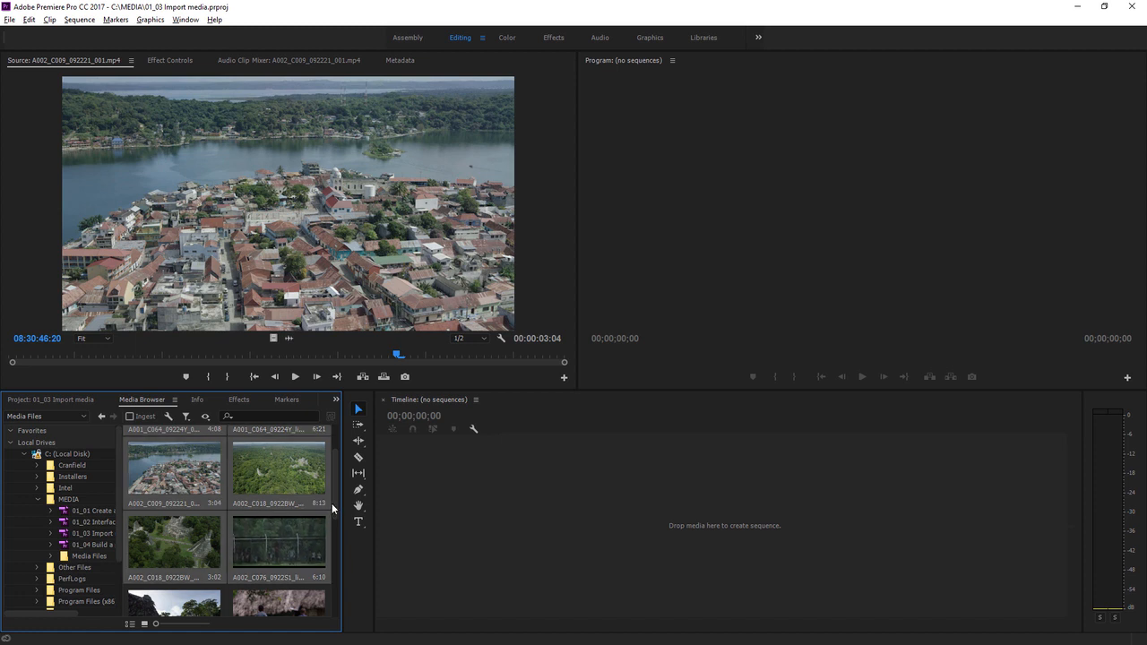
left_click_drag(334, 502, 337, 473)
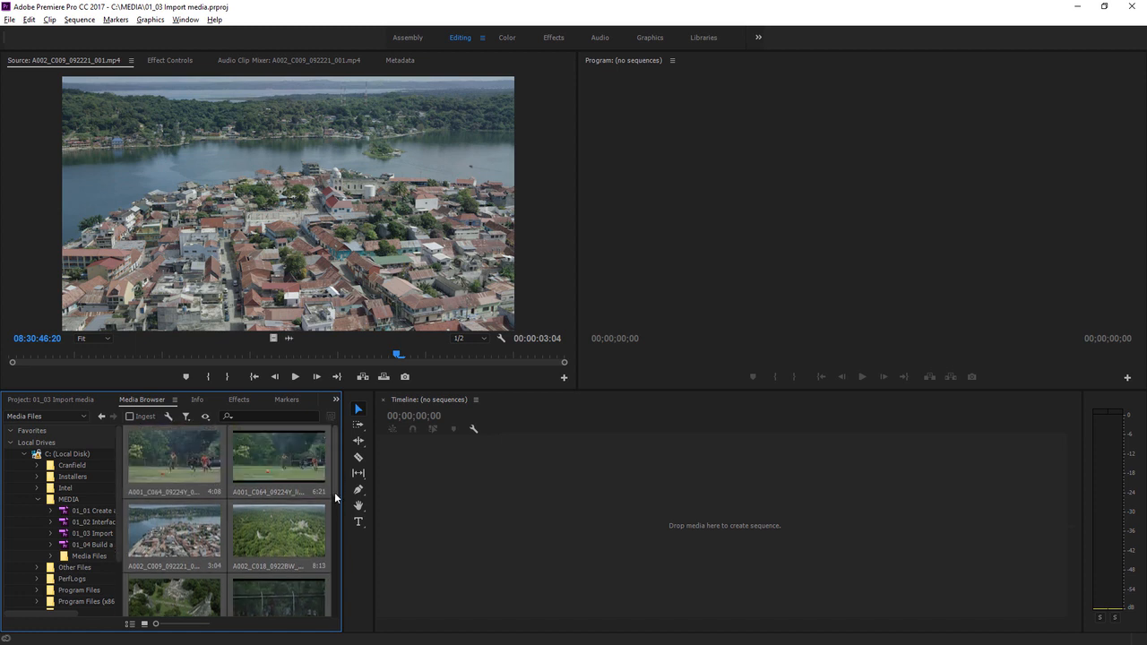
right_click(257, 539)
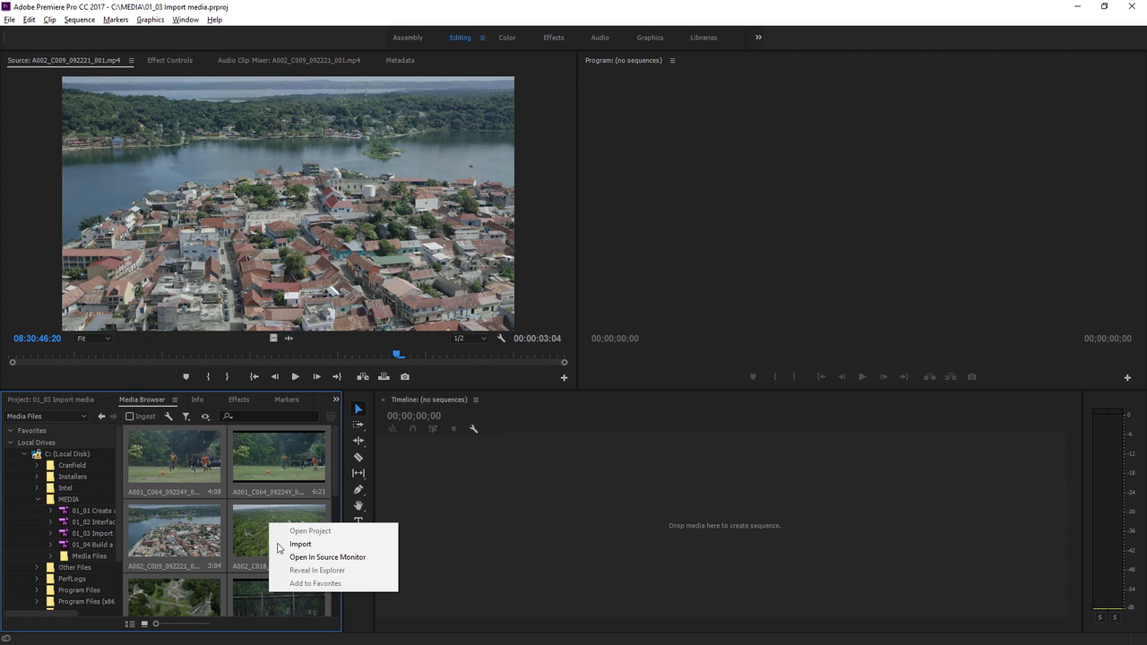
left_click(314, 544)
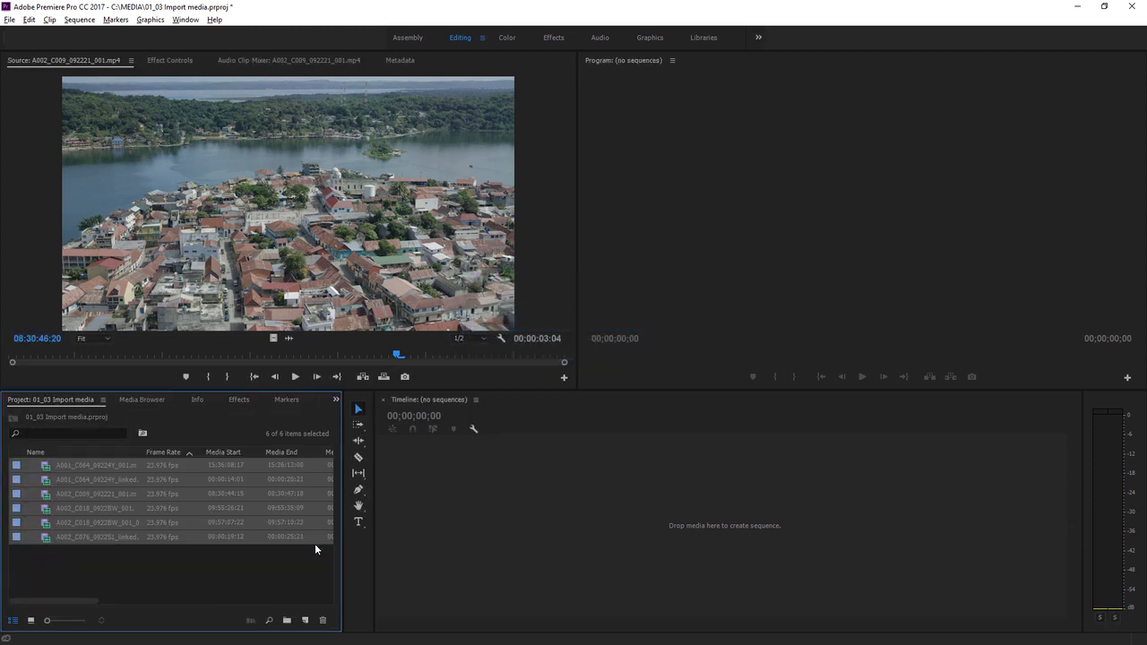
left_click(221, 568)
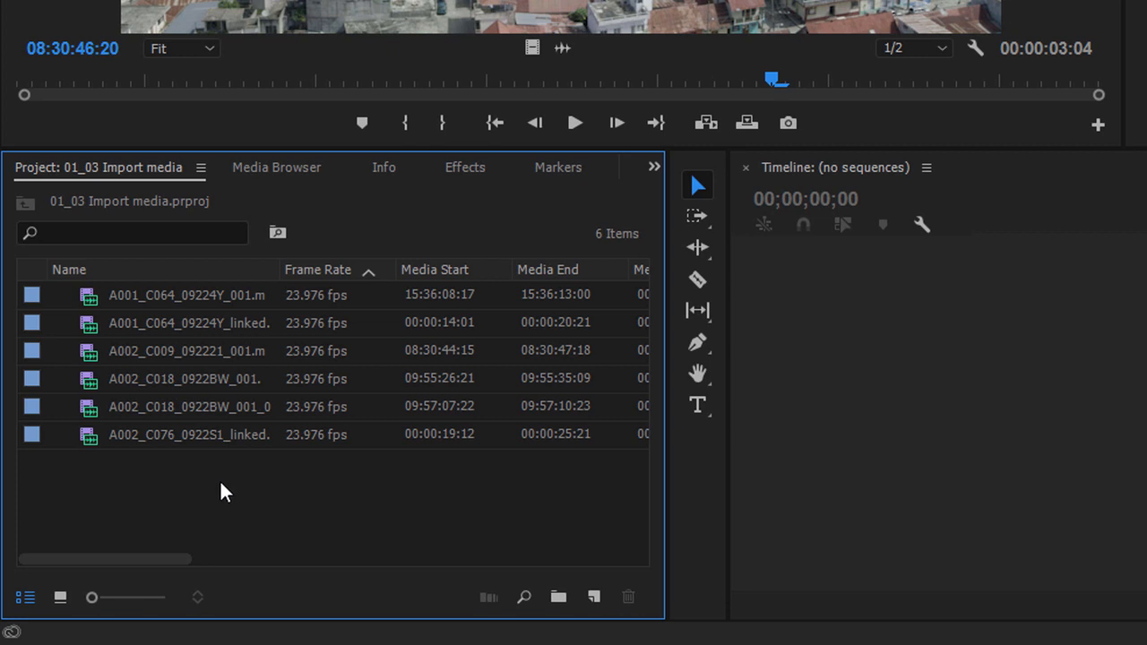
left_click(56, 597)
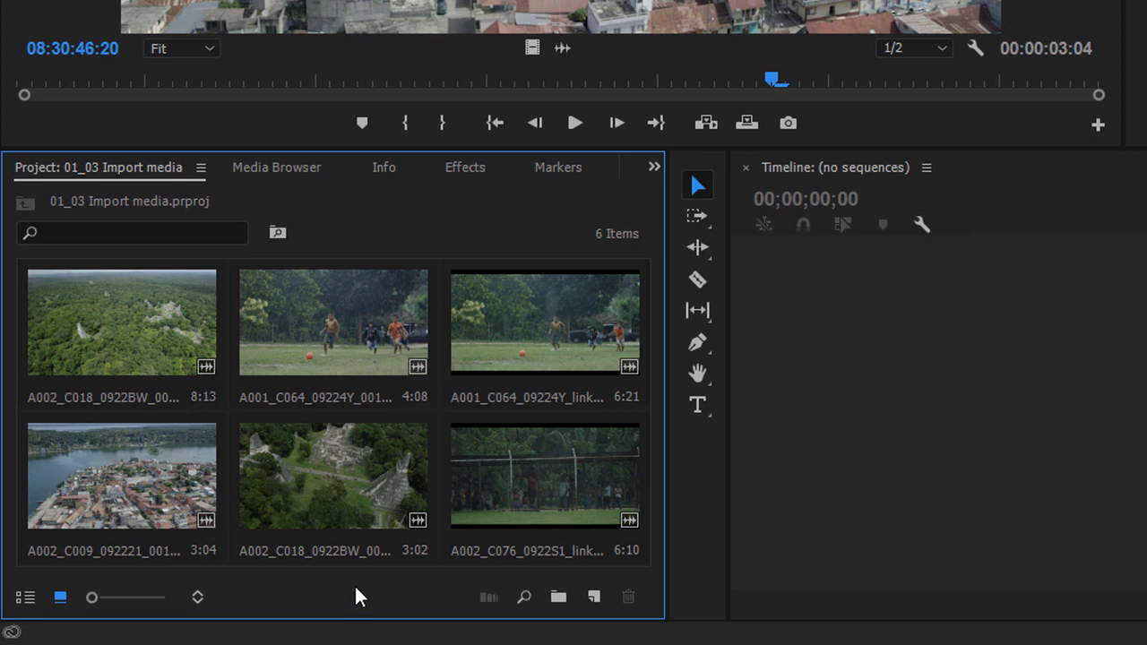
Step: Create a bin named Shots in the project and open it in its own window
left_click(557, 601)
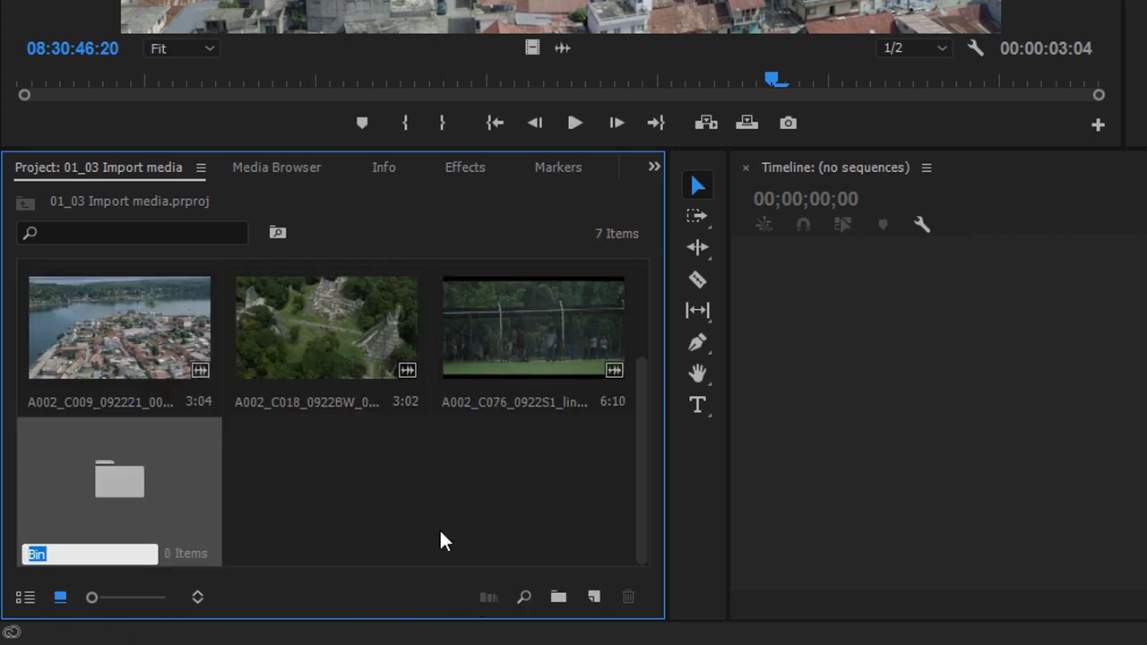
type("Shots")
left_click(332, 529)
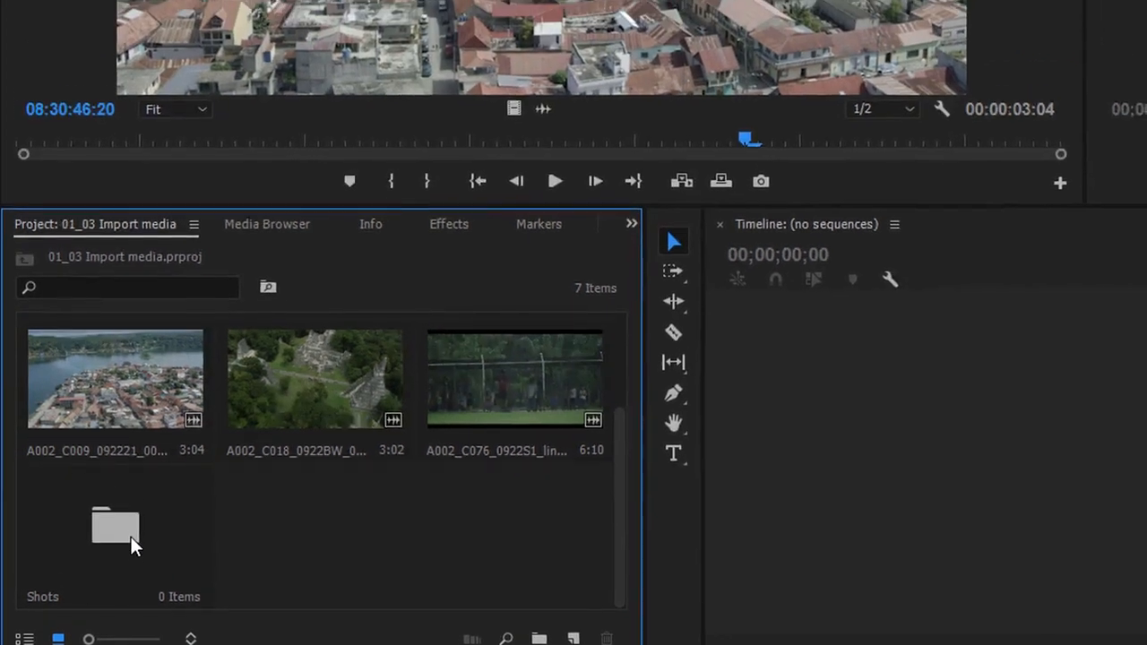
left_click(128, 495)
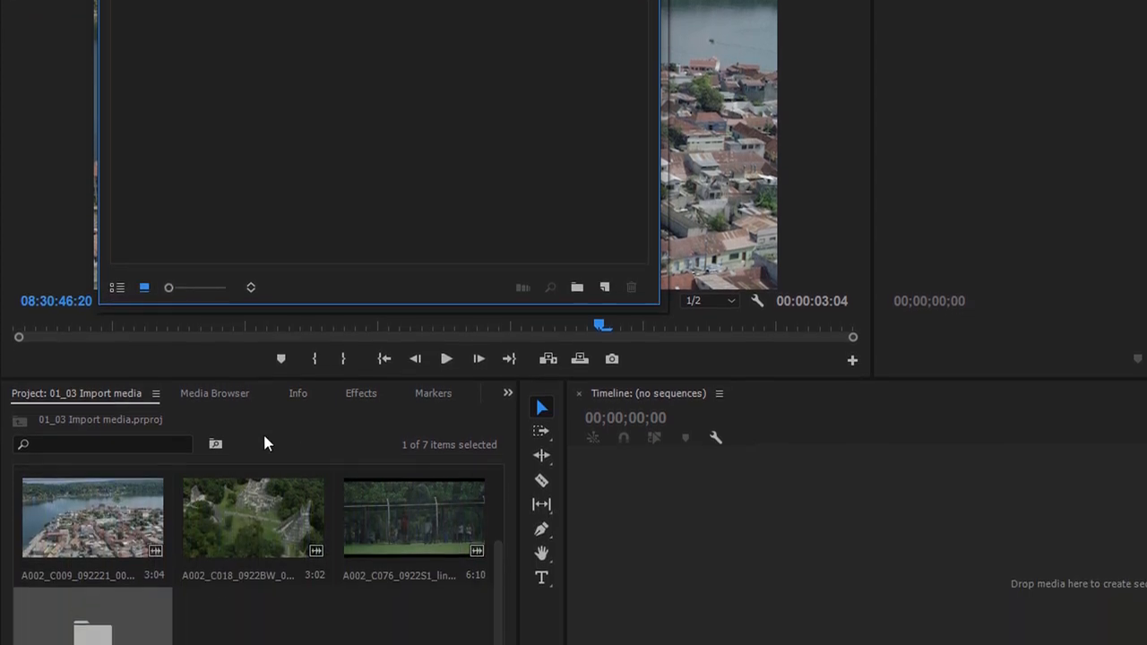
Step: Group the A002_C009, 3:02-long A002_C018 and A002_C076 clips into a new bin named Shots 2
left_click(128, 500)
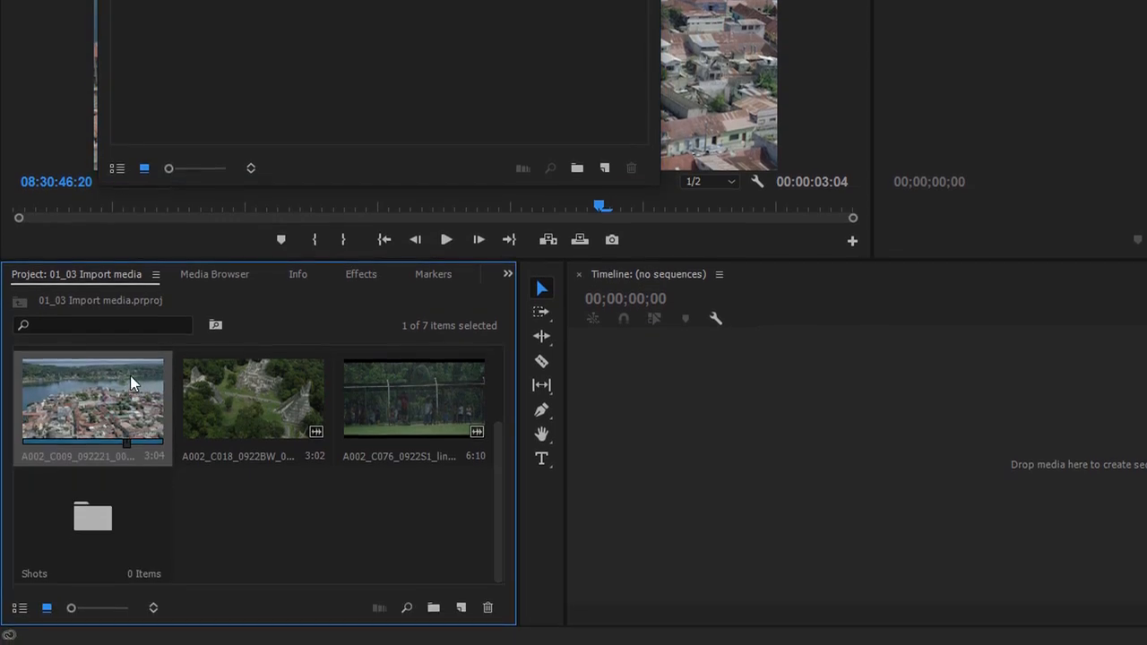
left_click(398, 380, "shift")
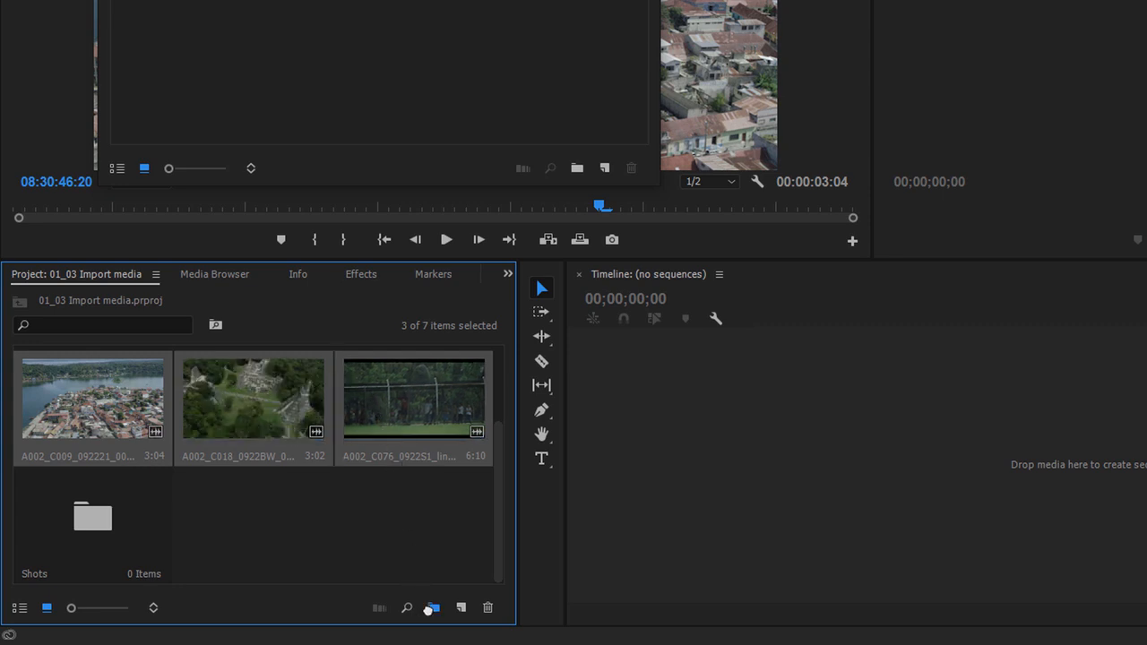
left_click(433, 609)
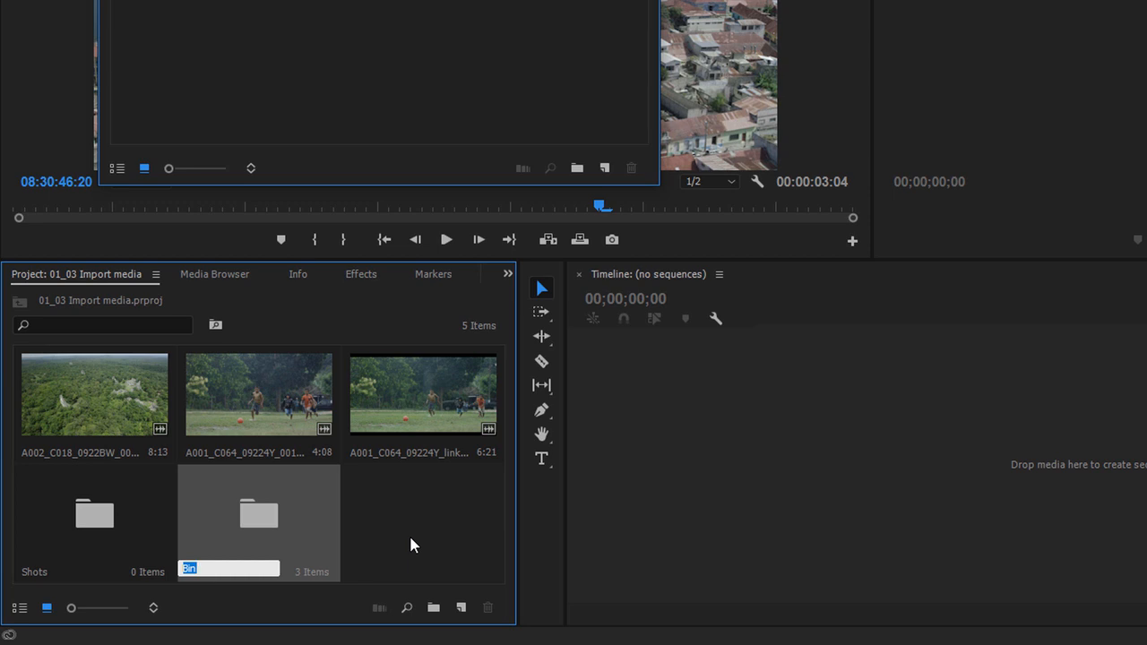
type("Shots 2")
left_click(410, 540)
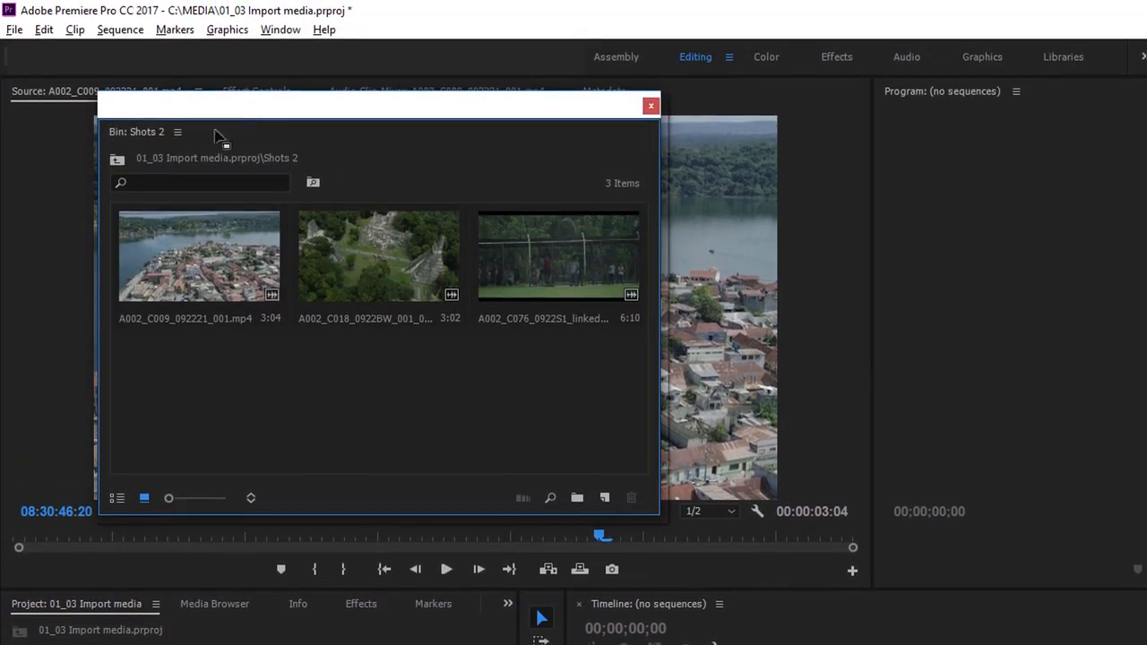
Step: Move the Shots 2 bin window aside and group the Shots and Shots 2 bins into a new bin named Media
left_click_drag(167, 139, 557, 164)
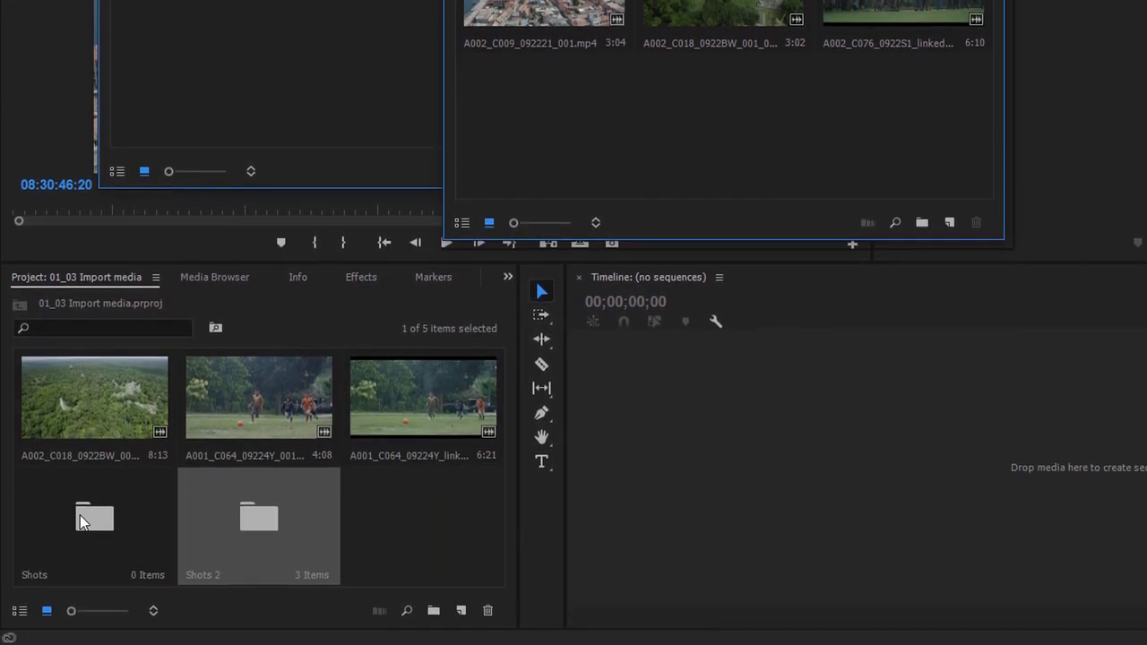
left_click(76, 621, "ctrl")
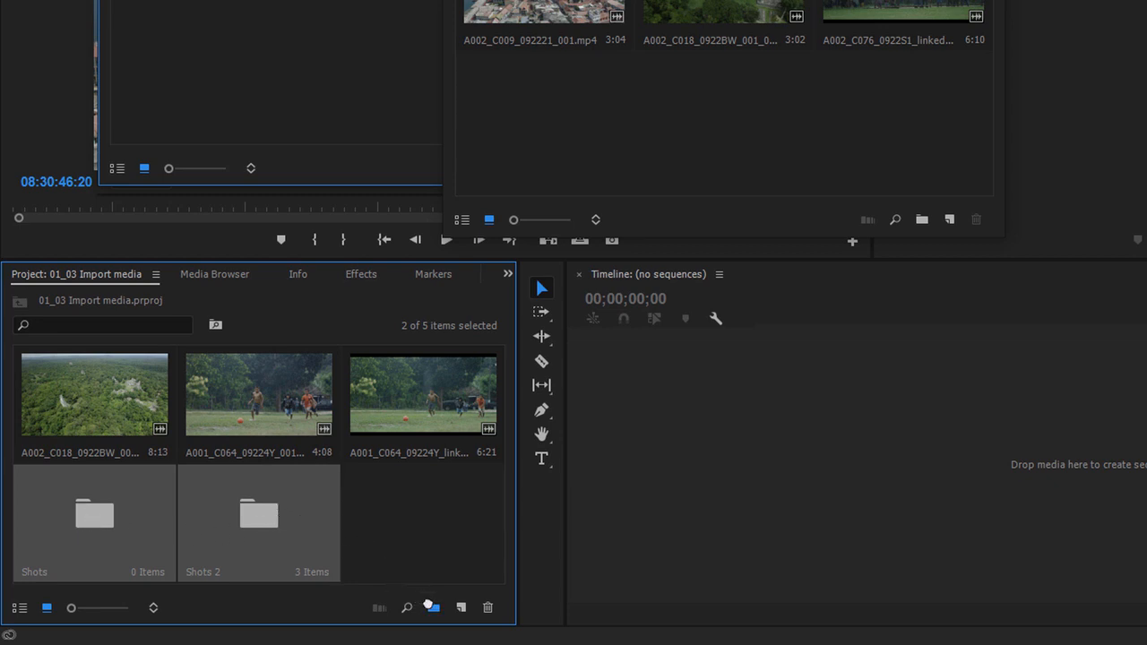
left_click(434, 607)
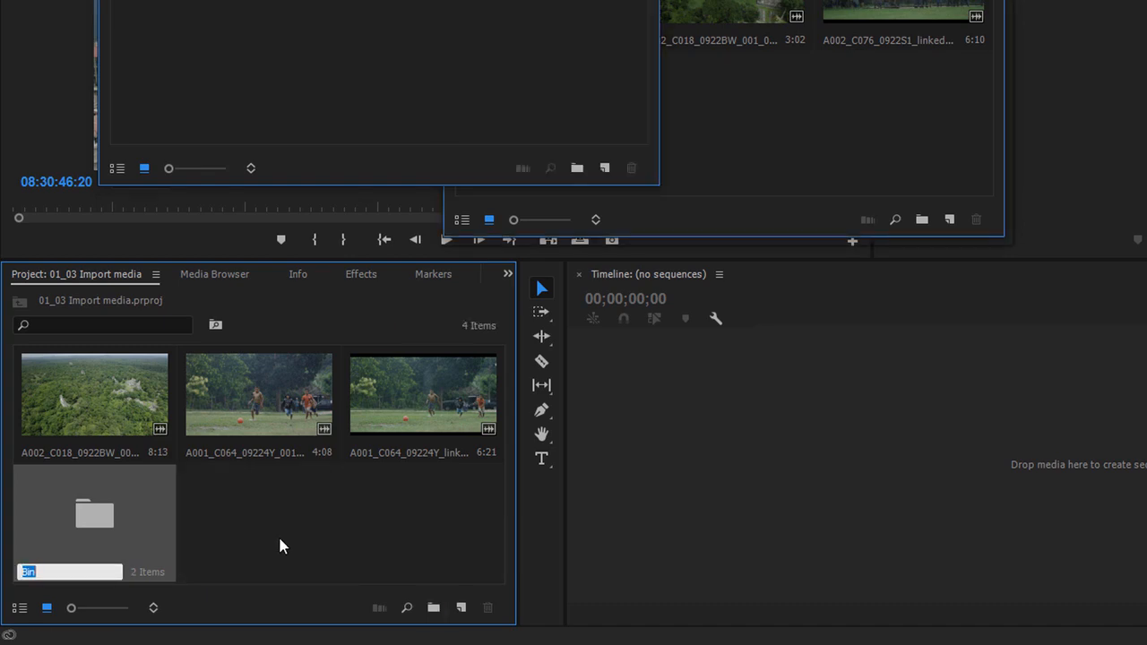
type("Media")
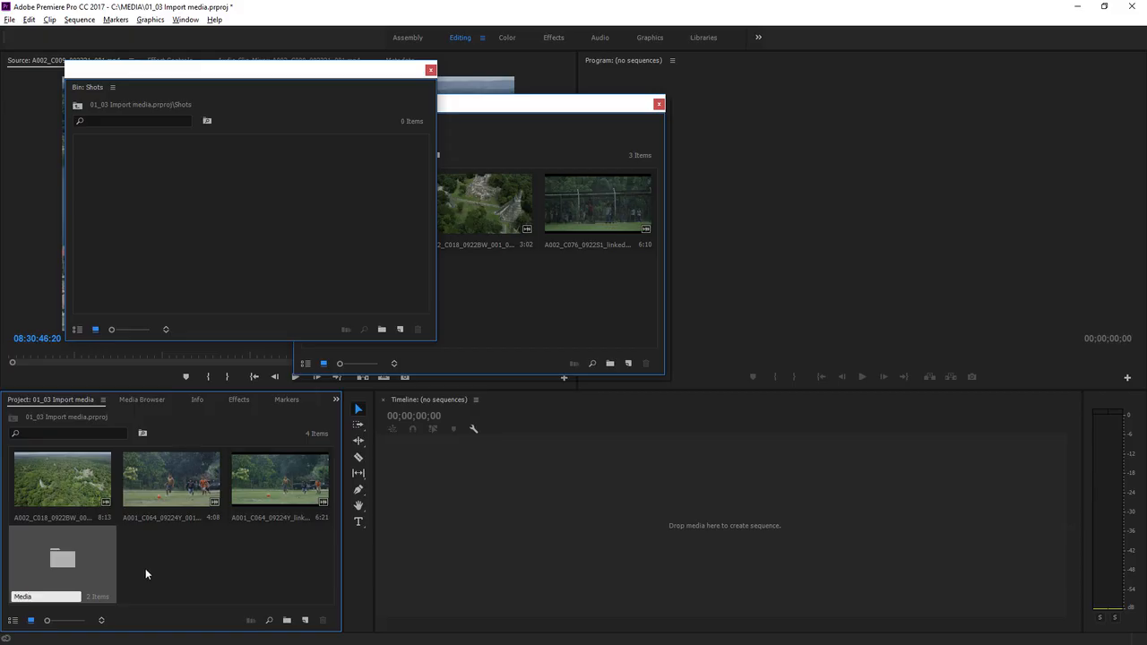
Step: Open the Media bin in its own window and inspect the Shots and Shots 2 bins nested inside
double_click(81, 554)
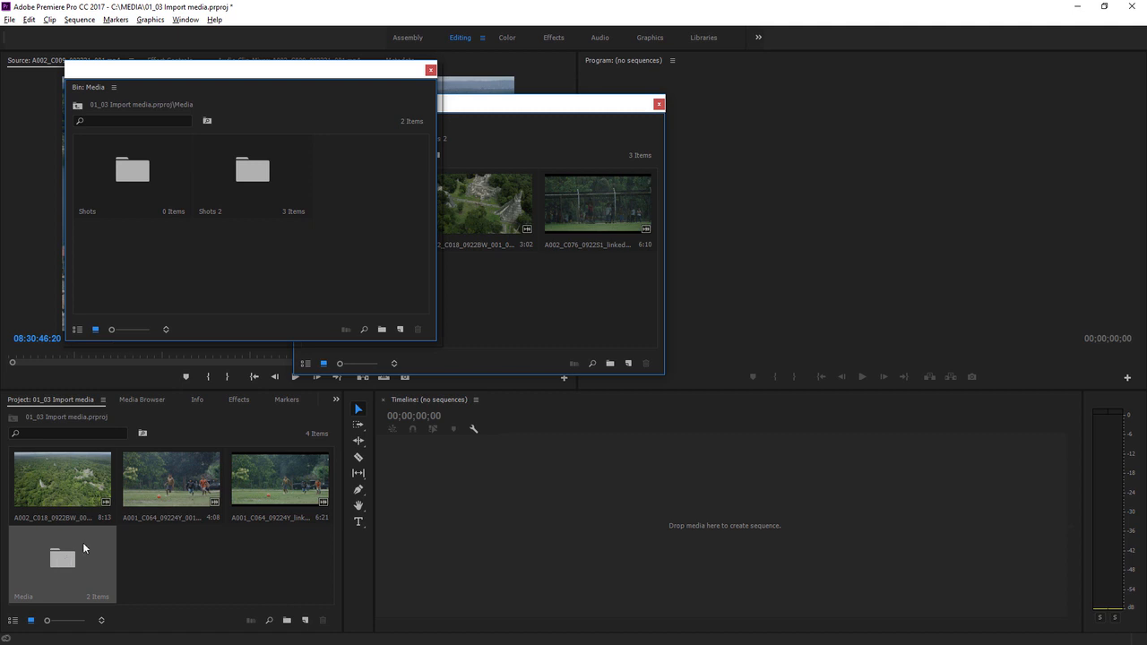
left_click(140, 190)
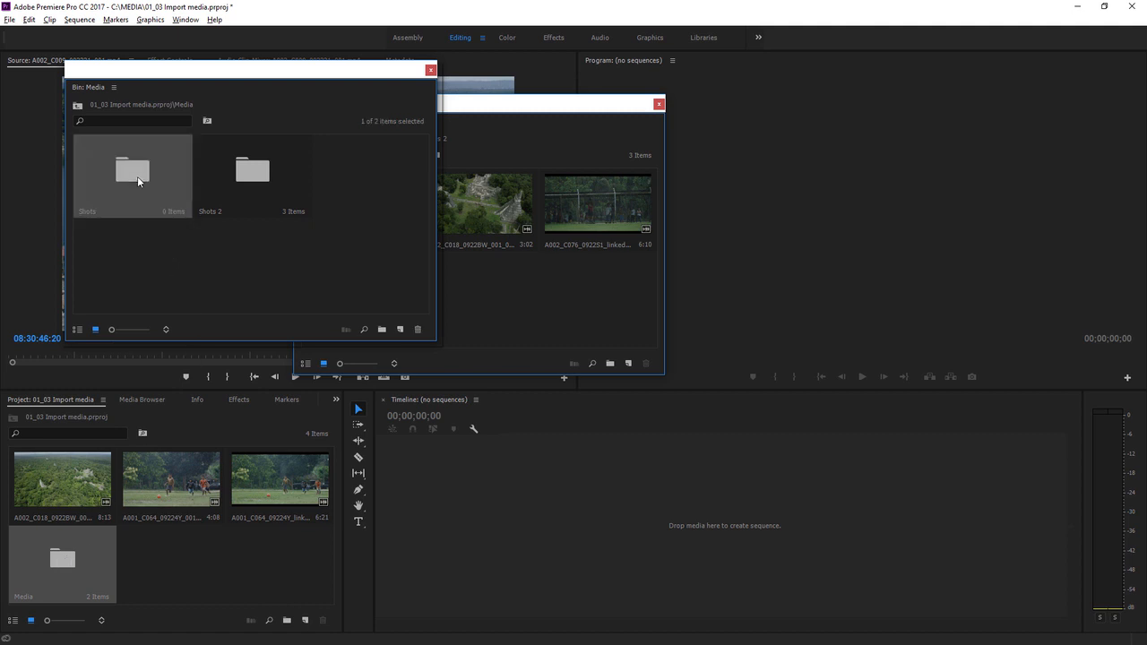
left_click(244, 174)
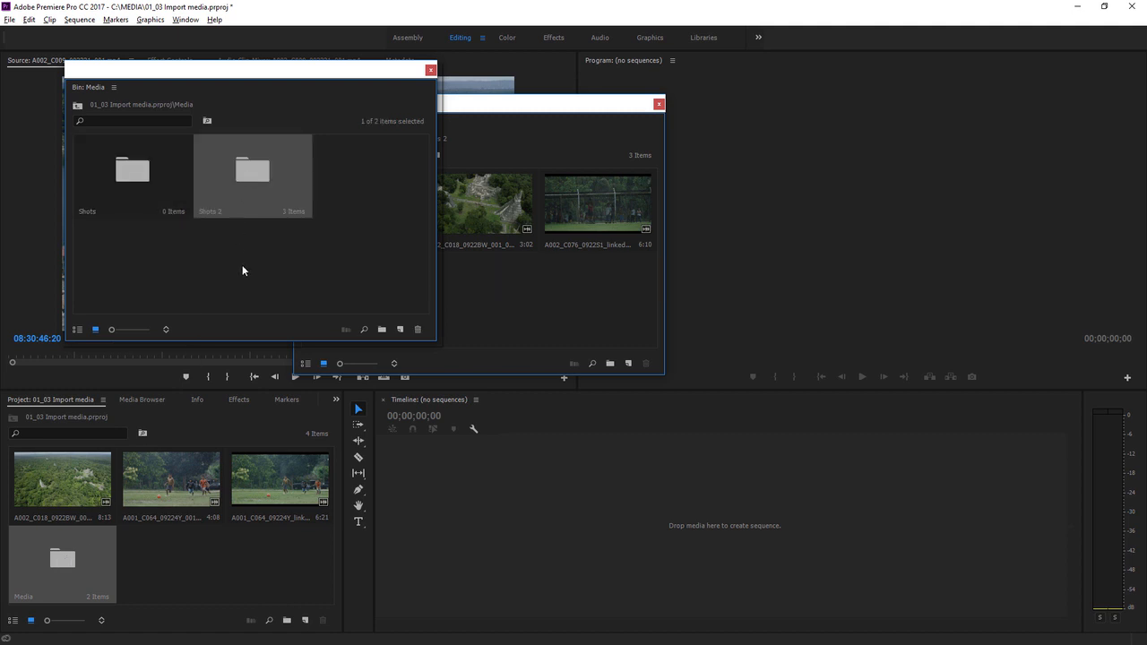
Step: Switch to File Explorer and rename the Media Files folder inside C:\MEDIA as Media Files different
key("alt+Tab")
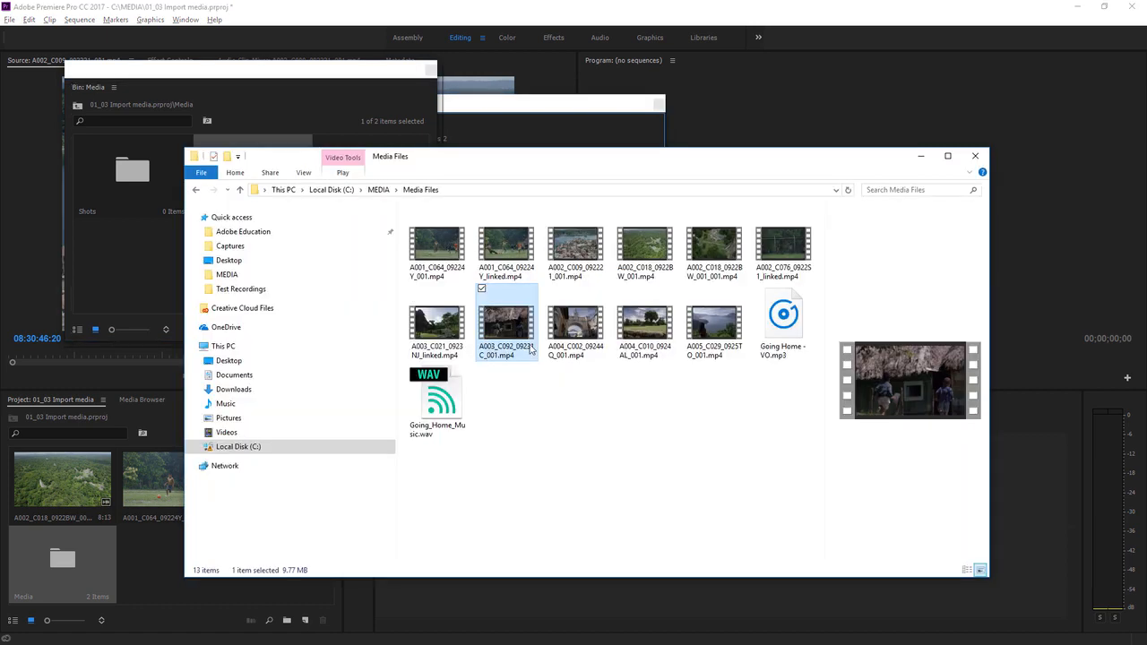
left_click(377, 190)
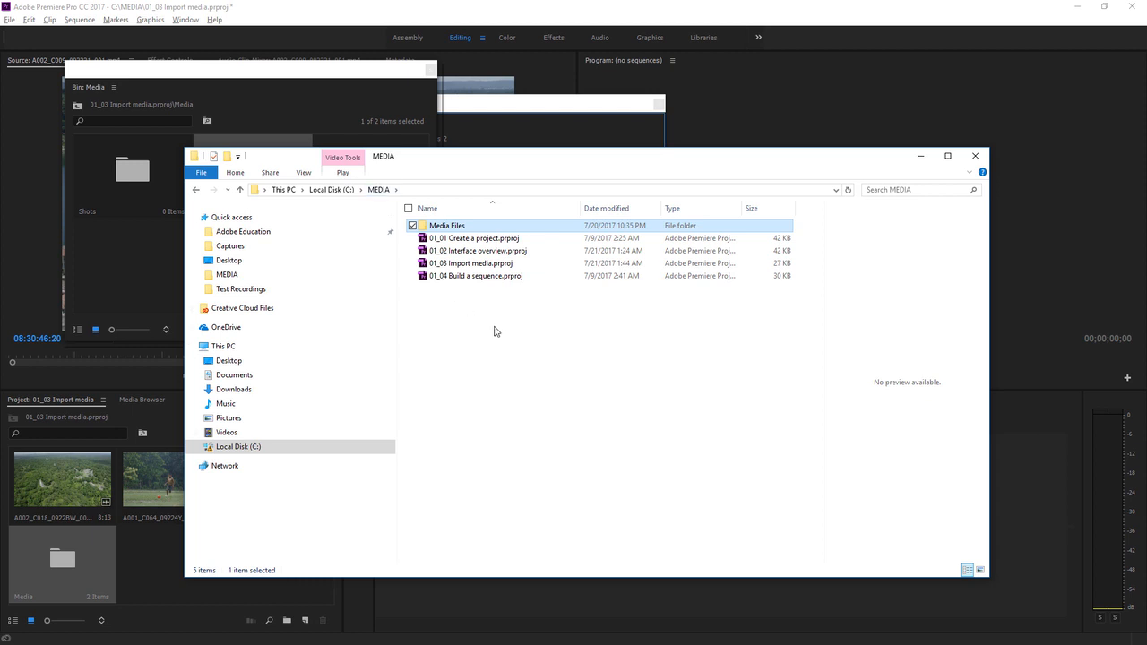
key("F2")
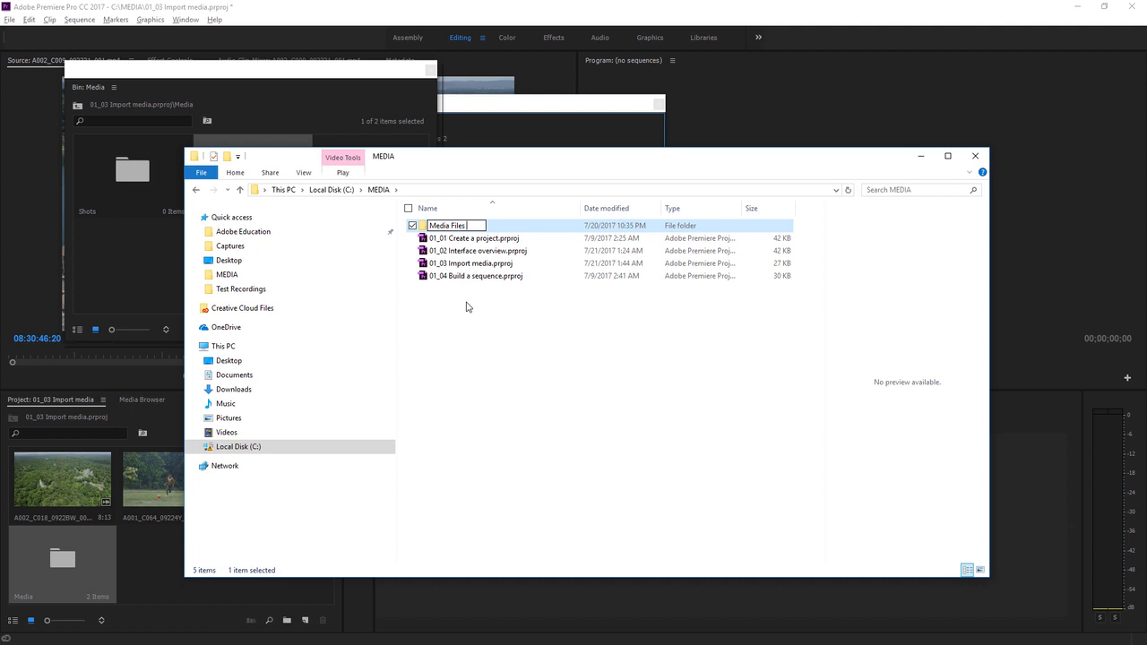
type("different")
key("Return")
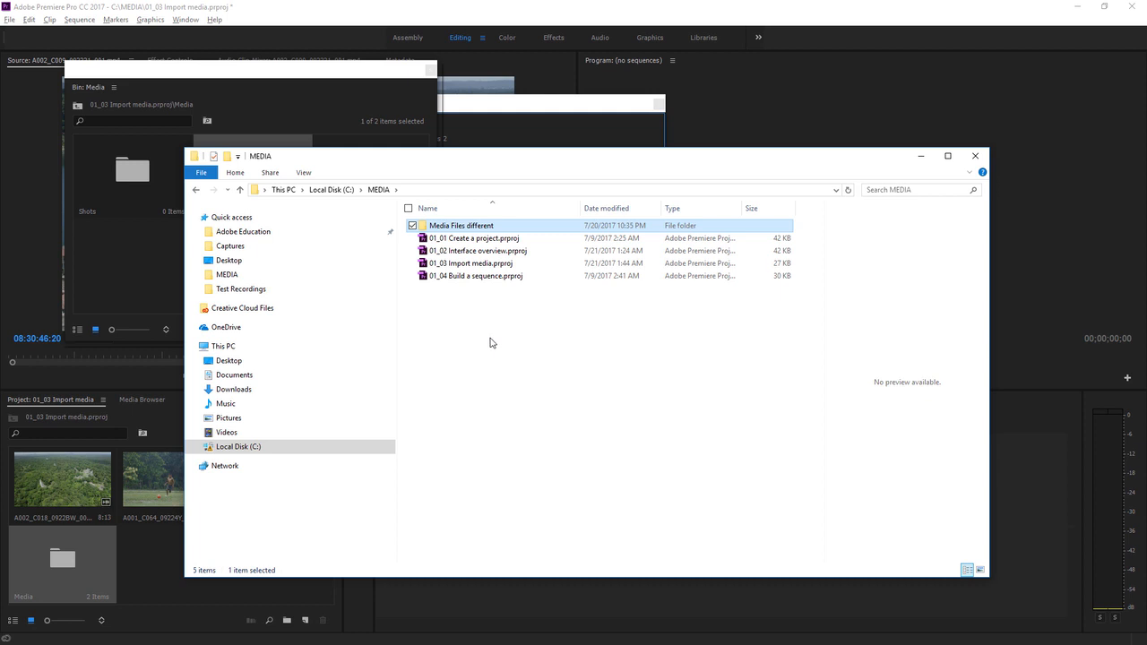
Step: Return to Premiere Pro, load the A001_C064 linked clip in the Source Monitor, and close both floating bin windows
left_click(170, 544)
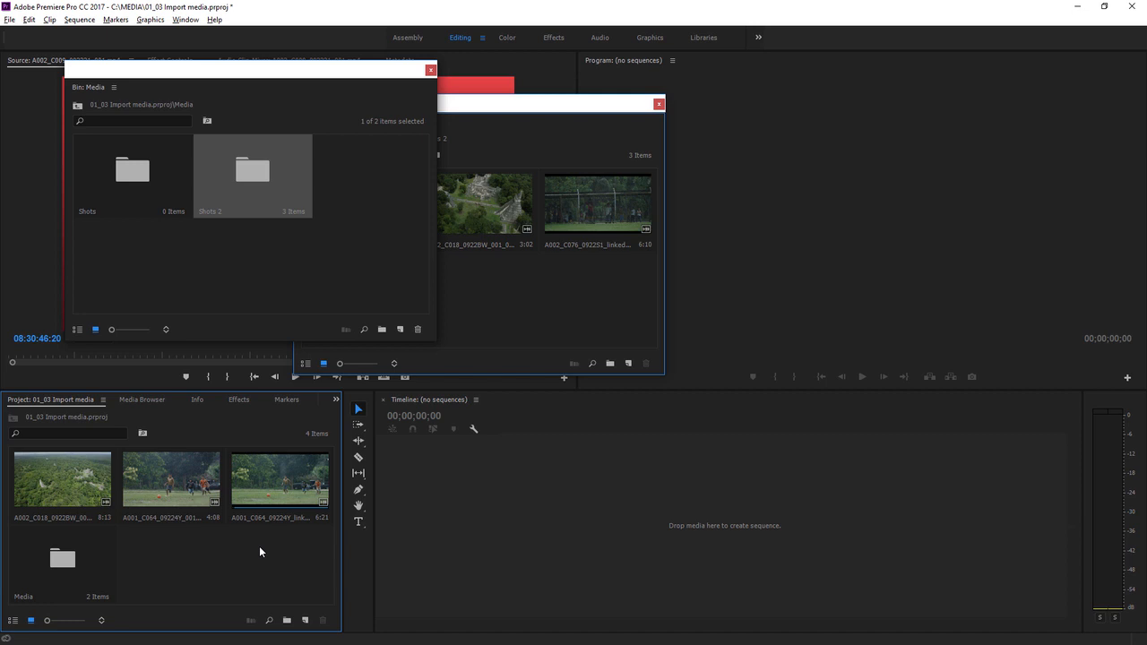
double_click(283, 468)
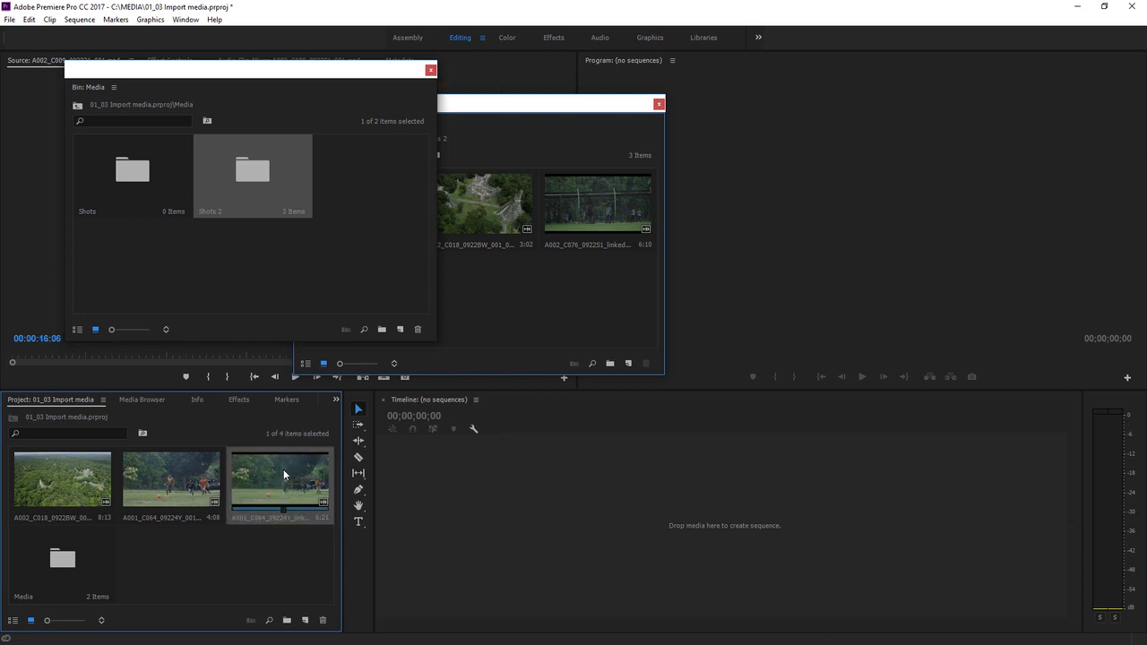
left_click_drag(234, 72, 263, 313)
left_click(459, 311)
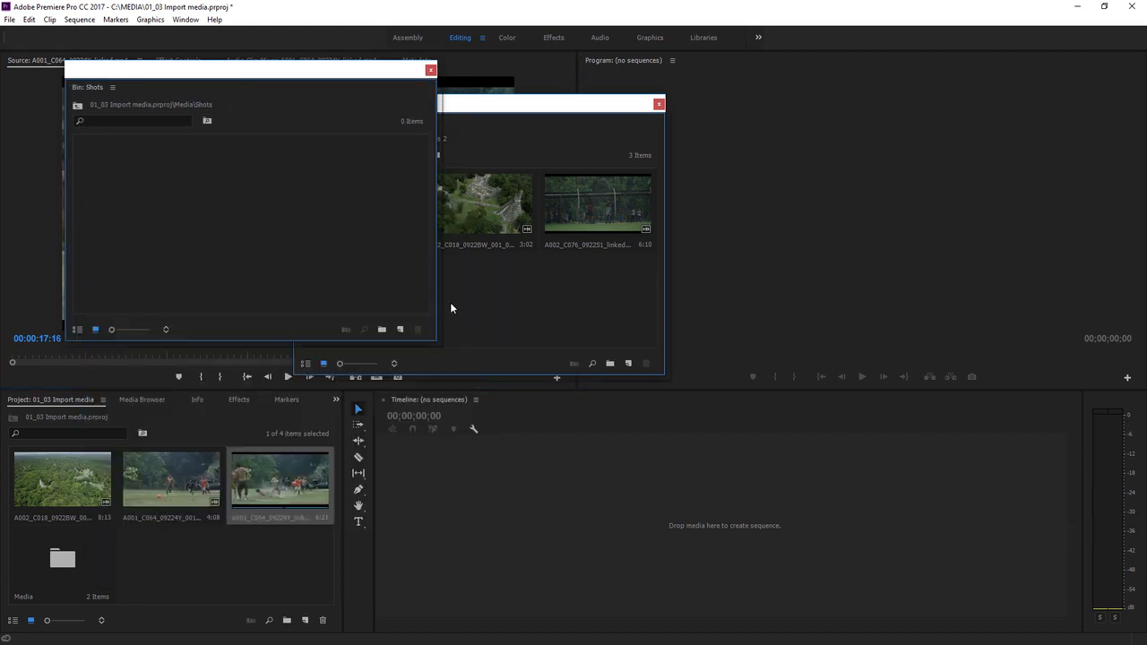
left_click(430, 70)
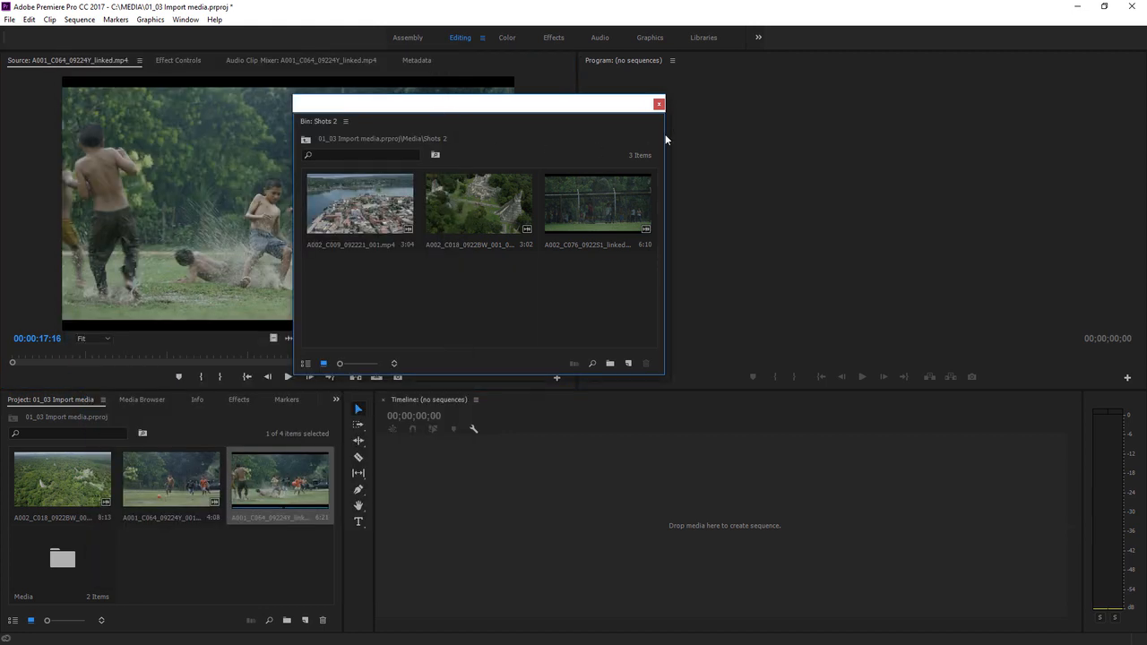
left_click(659, 105)
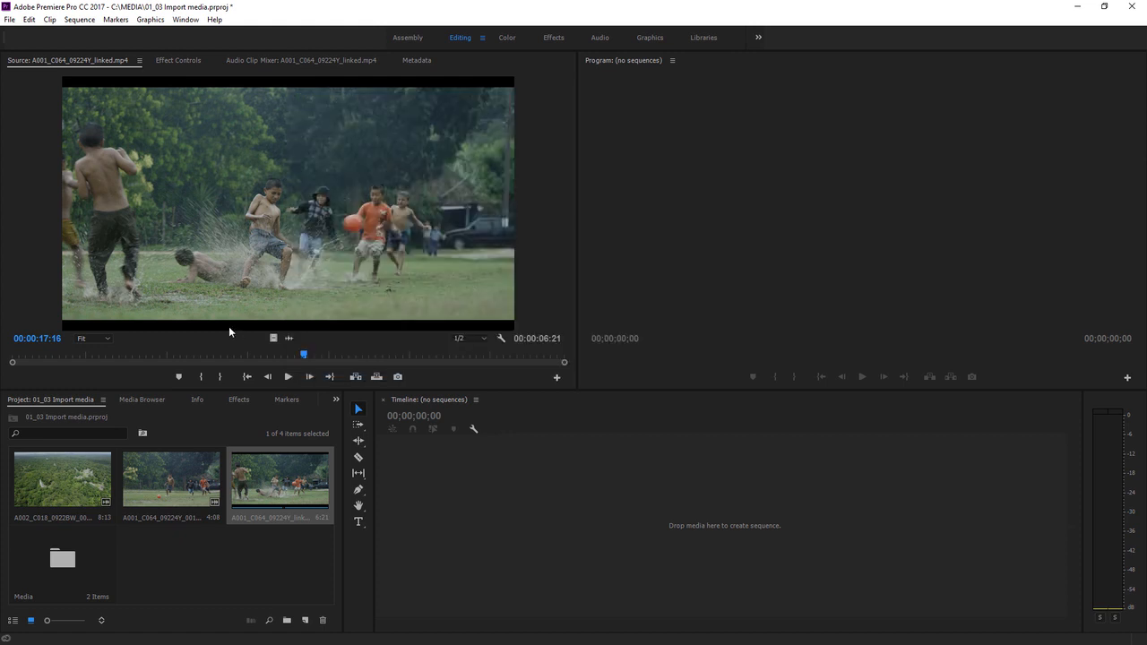
Step: Check the MEDIA folder in File Explorer, and reveal the source file of the 8:13-long A002_C018 clip from the Premiere Pro project
key("alt+Tab")
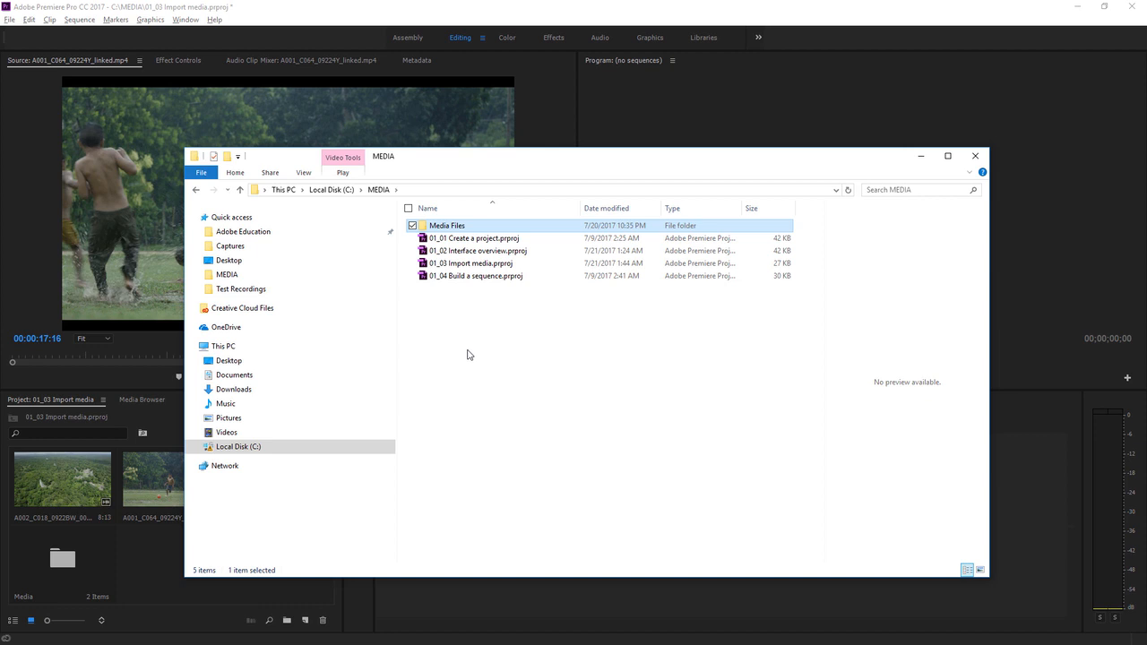
left_click(157, 546)
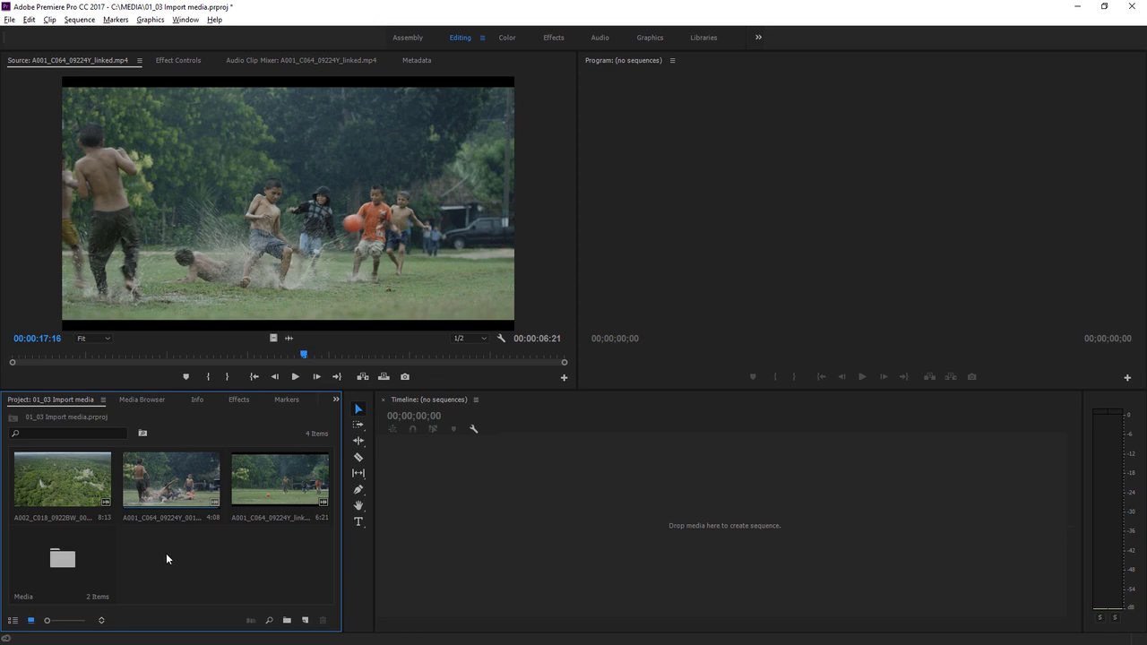
right_click(69, 478)
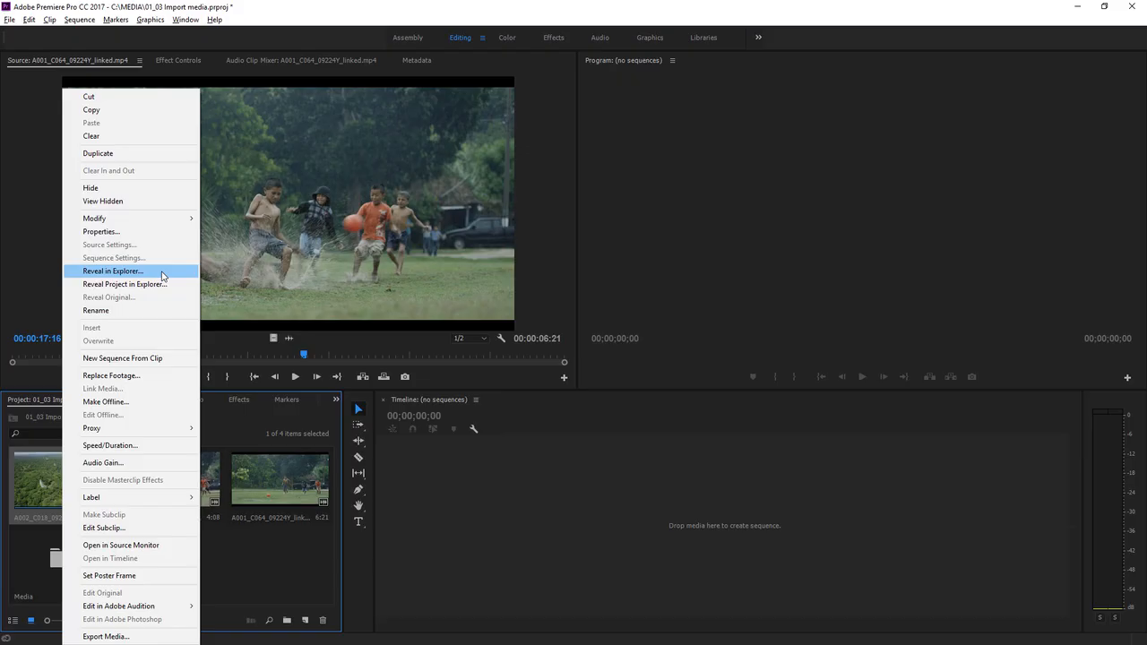
left_click(162, 273)
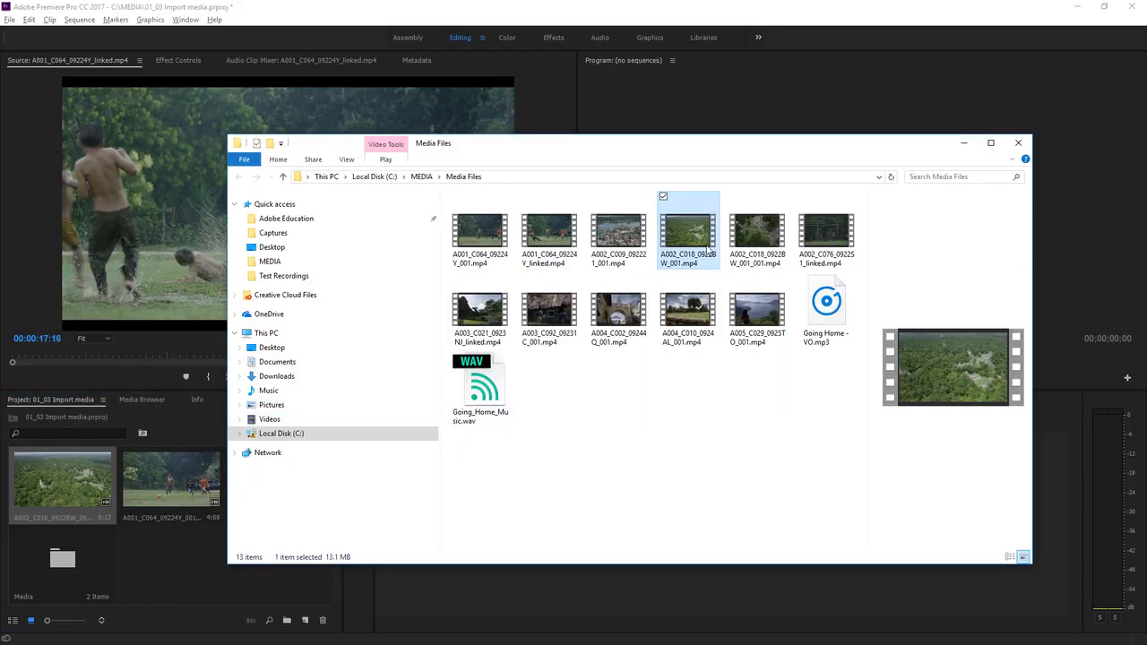
left_click(172, 554)
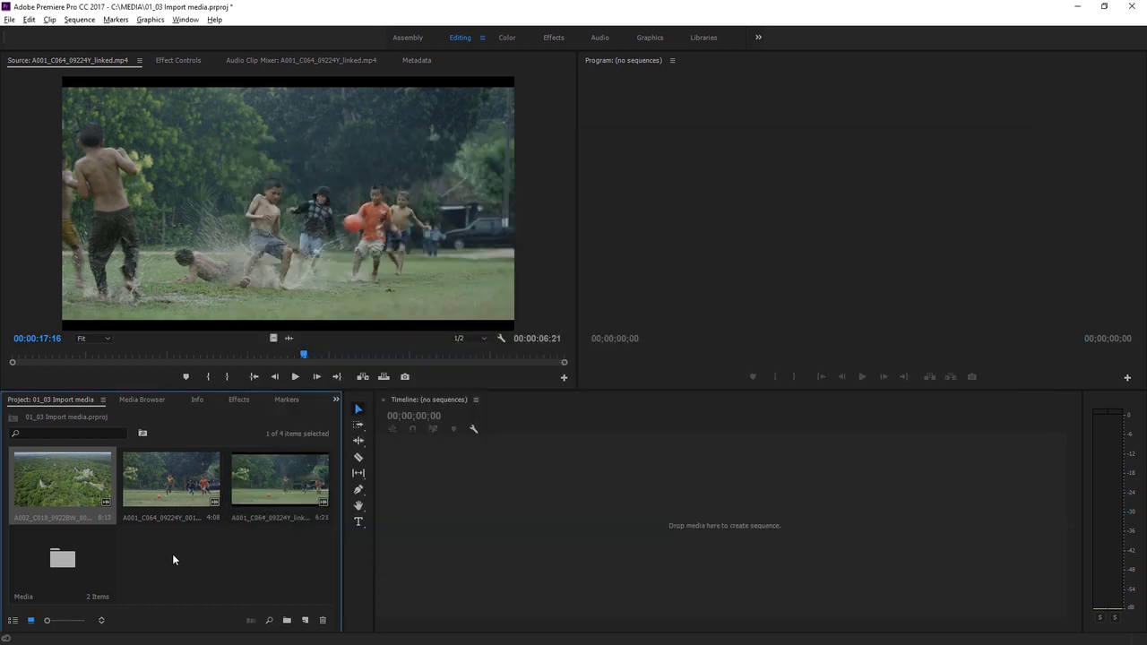
Step: Rename the 8:13-long A002_C018 clip in the project as Trees
left_click(64, 518)
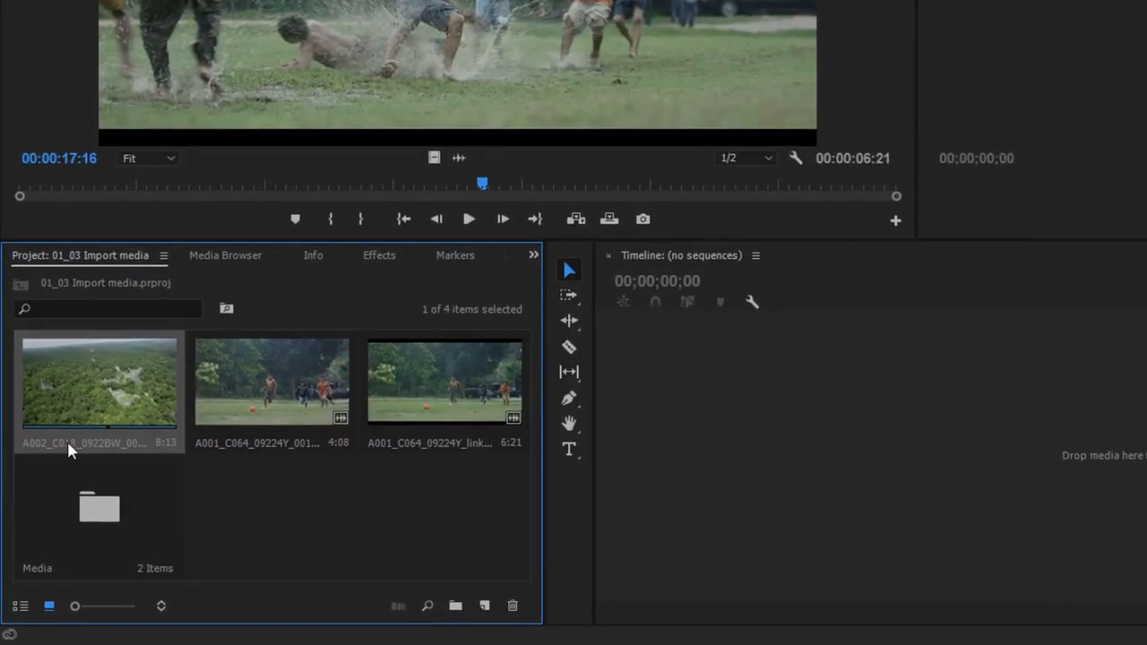
left_click(67, 431)
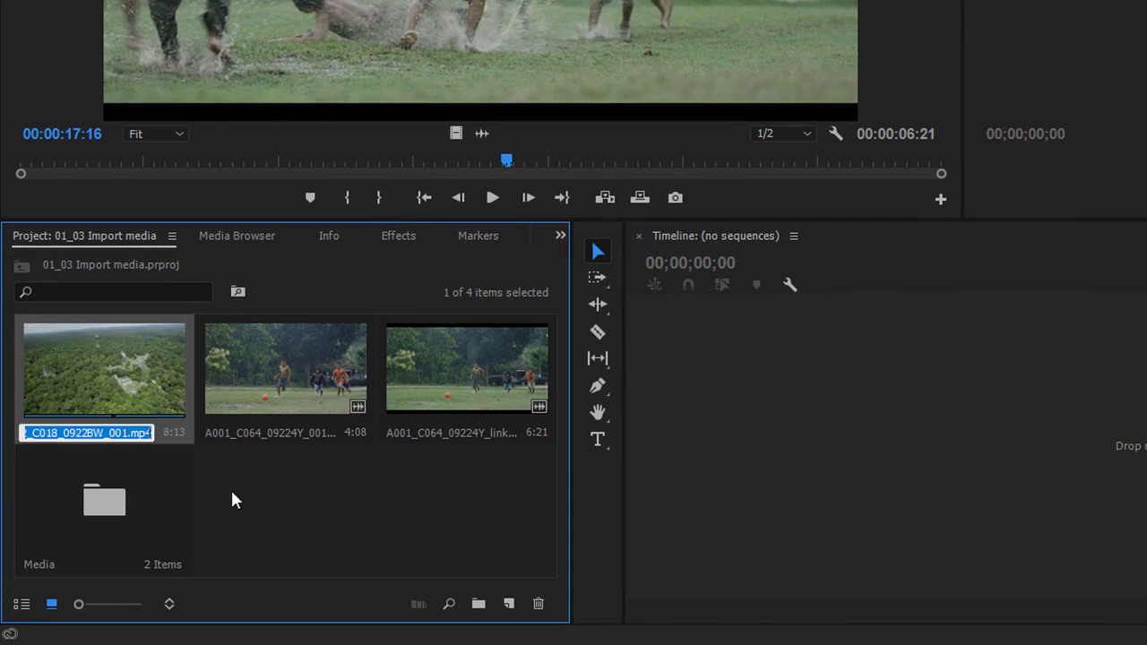
type("Trees")
left_click(365, 519)
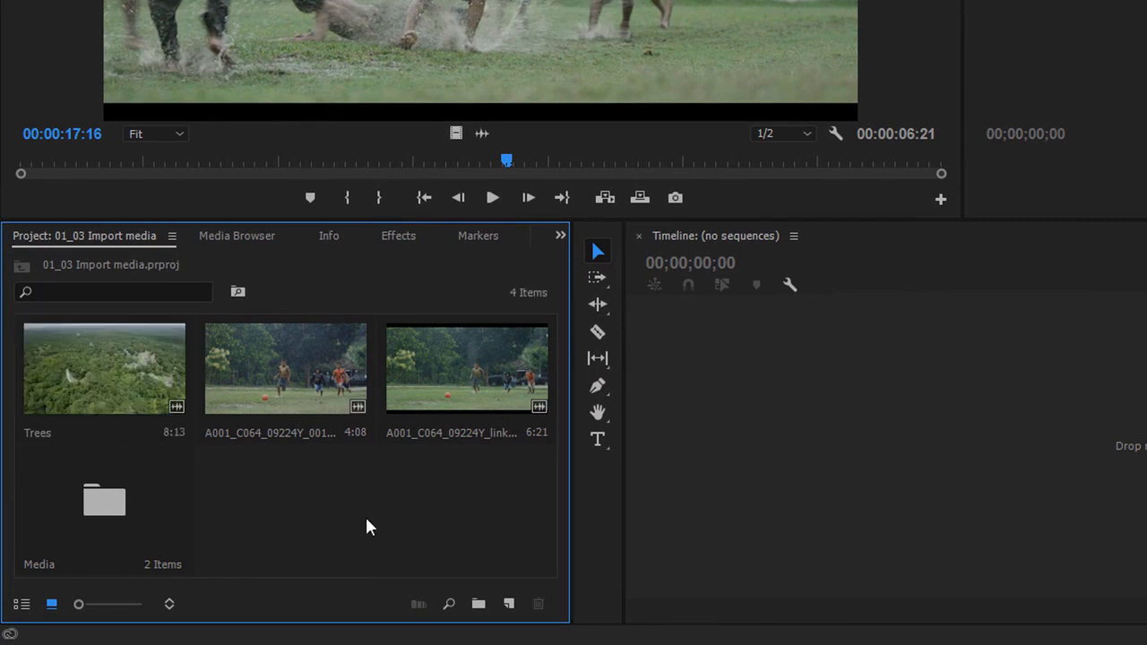